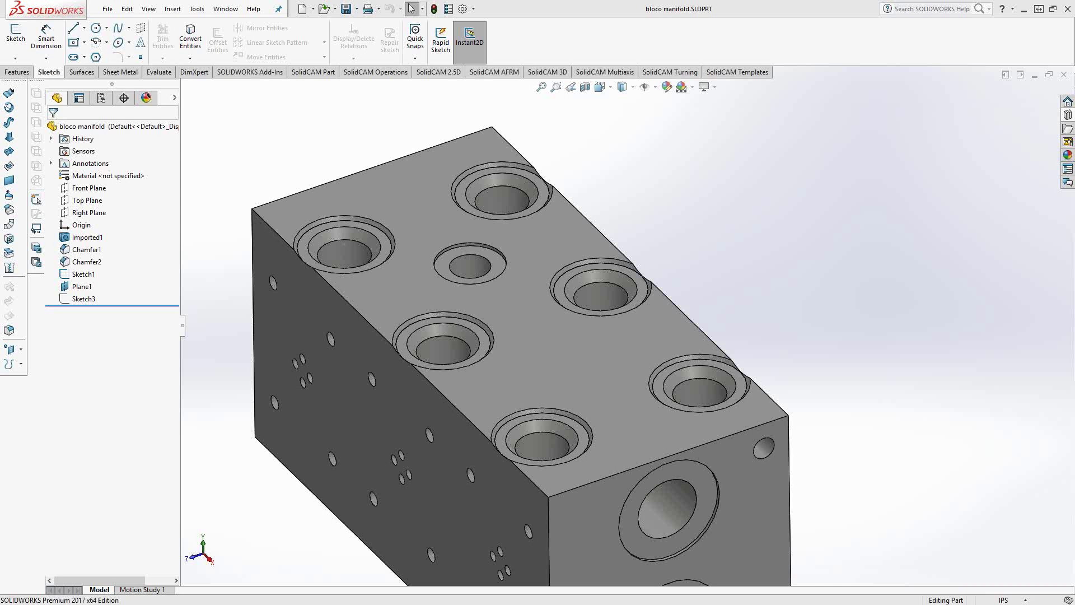
Open the SolidCAM Shaped Tools library from the Tools menu
left_click(201, 13)
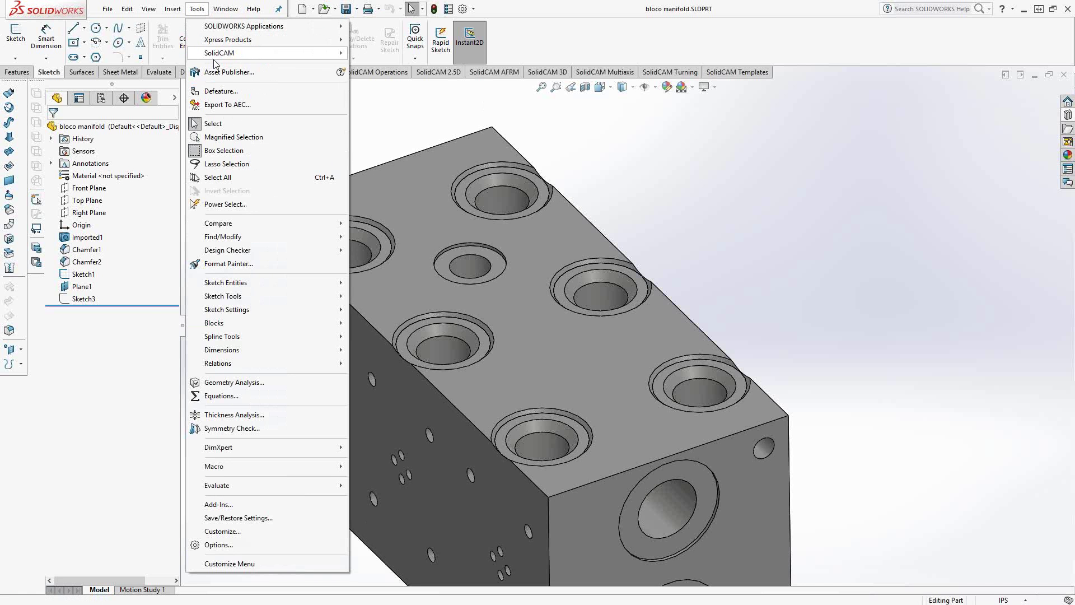
mouse_move(218, 56)
mouse_move(475, 159)
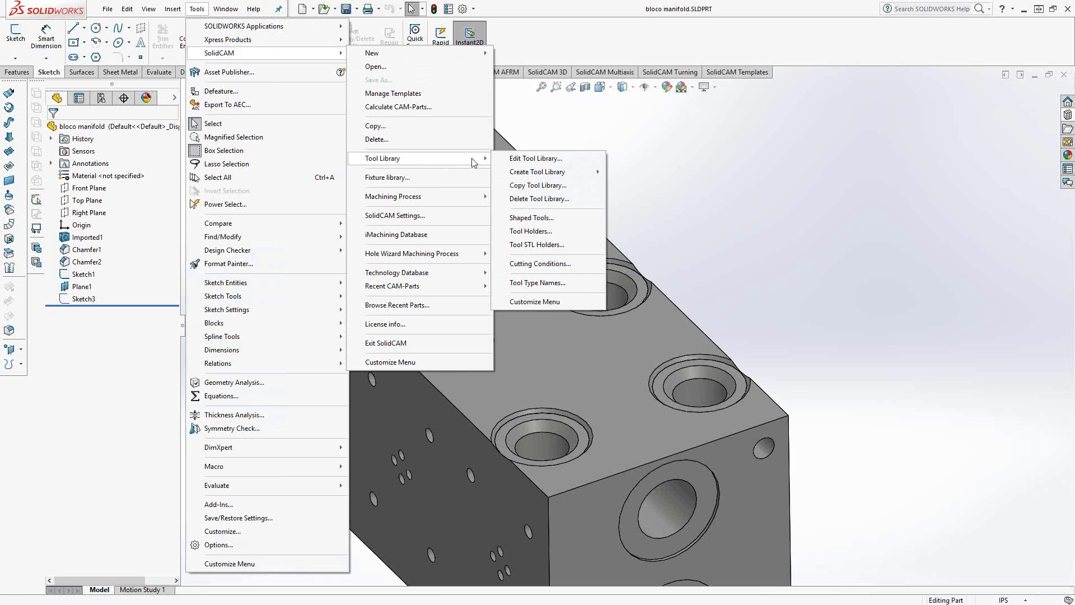
left_click(552, 221)
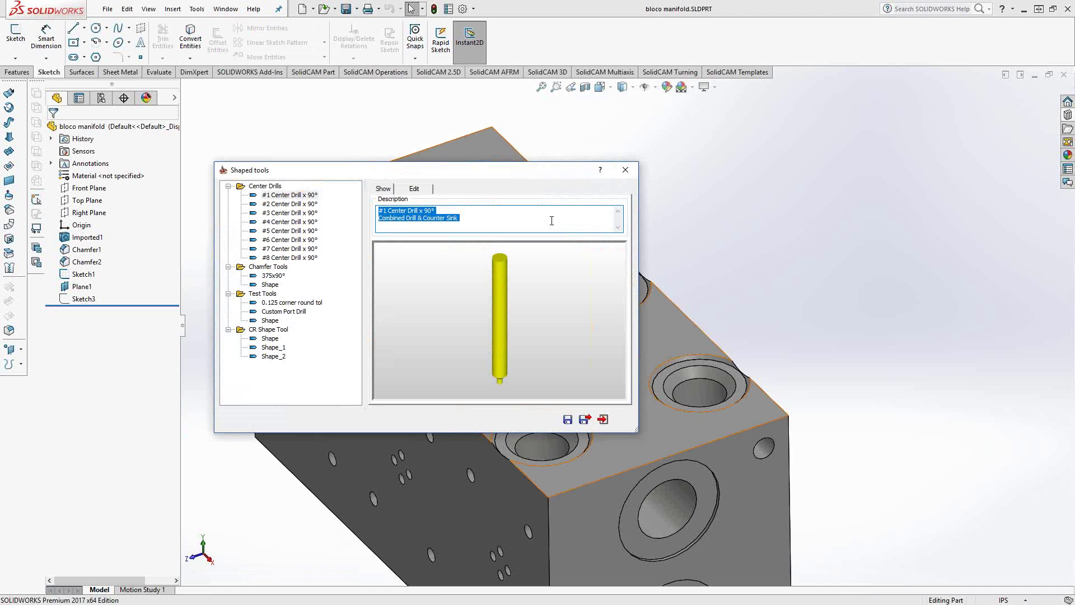
left_click(549, 210)
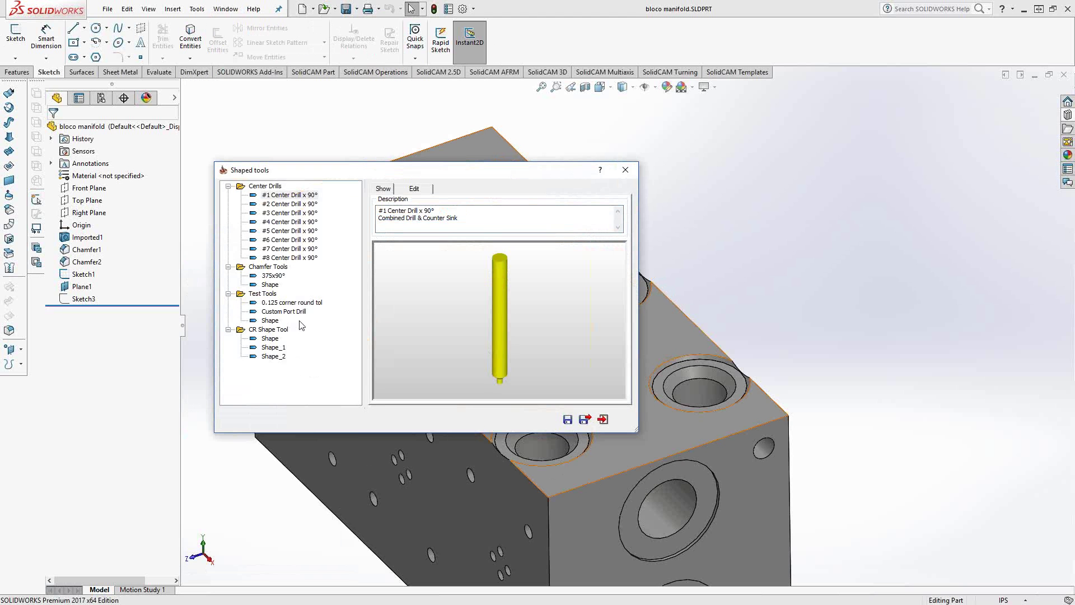
Add a group named New group to the tool tree and create a Shape tool inside it
right_click(278, 356)
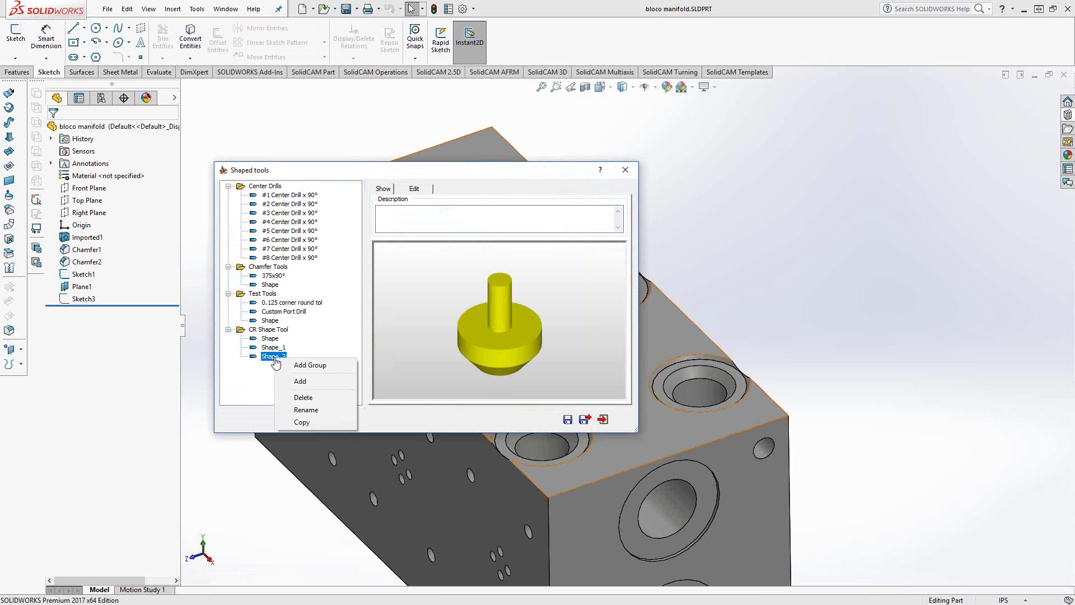
left_click(312, 365)
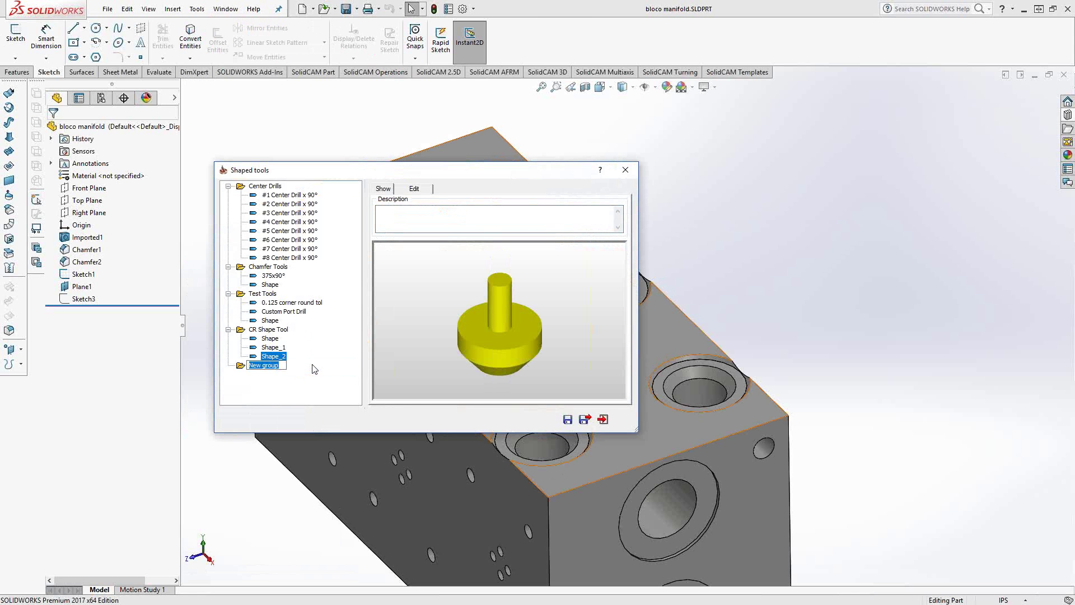
key("Return")
right_click(274, 369)
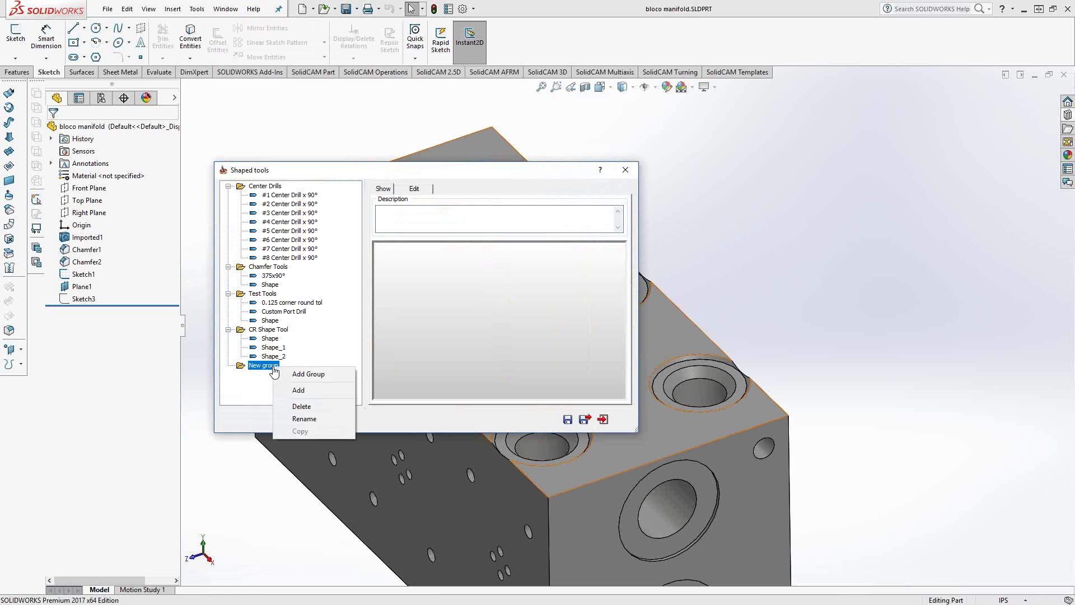
left_click(301, 391)
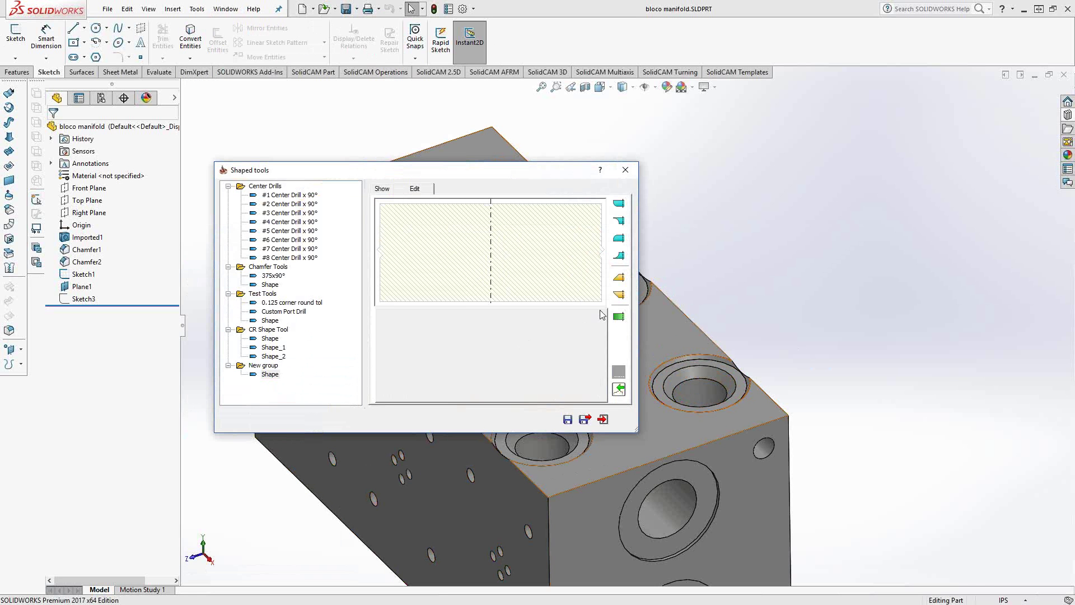
Stack Cone1, Cylinder1, Cone2, Cone3, Cylinder2 and Cylinder3 sections into the tool profile
left_click(619, 295)
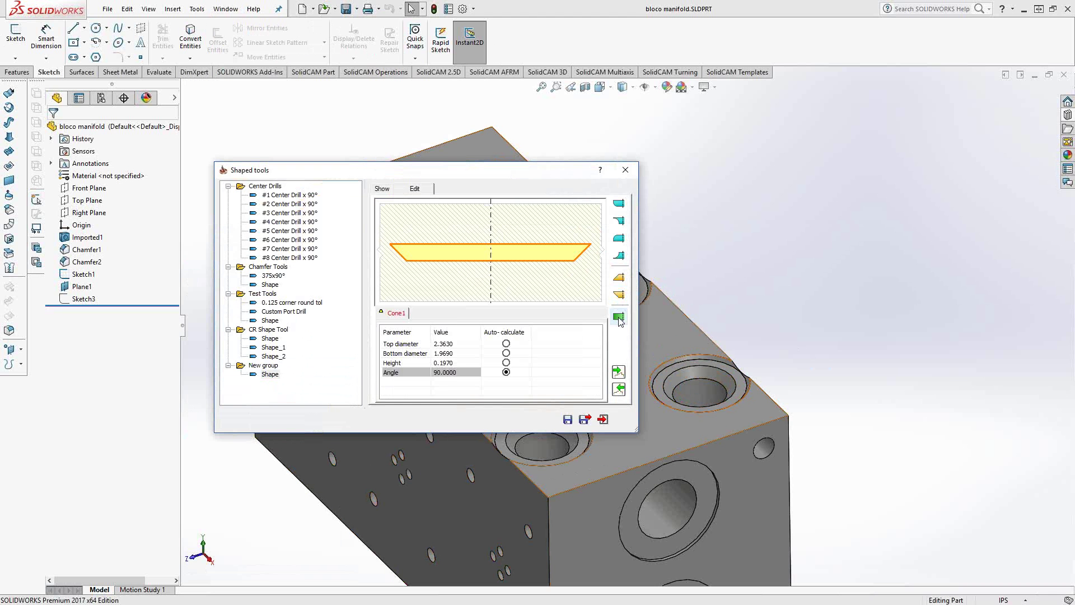
left_click(619, 317)
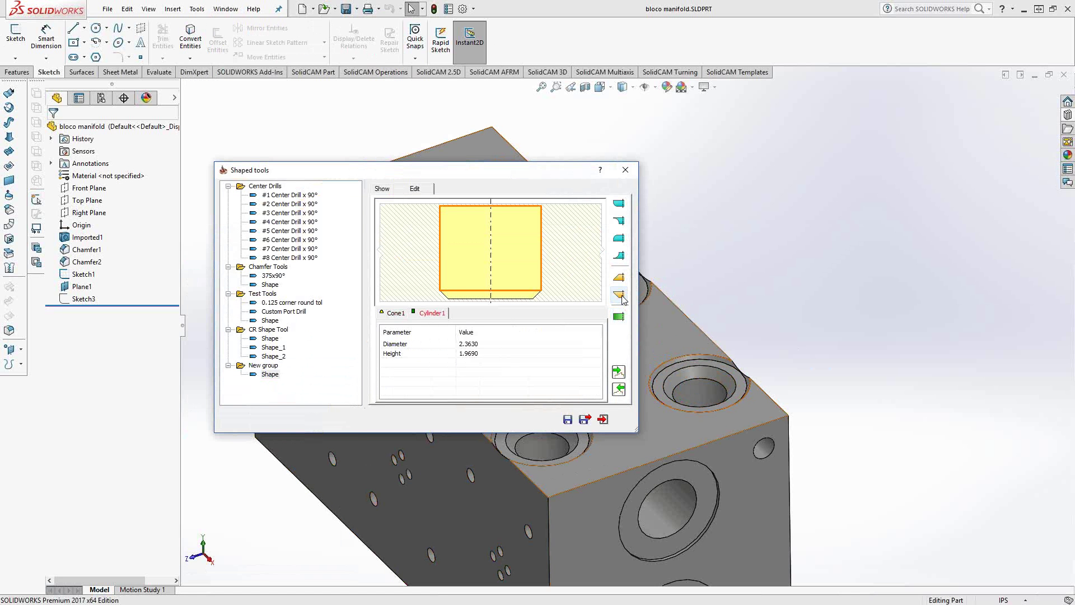
left_click(620, 296)
left_click(620, 296)
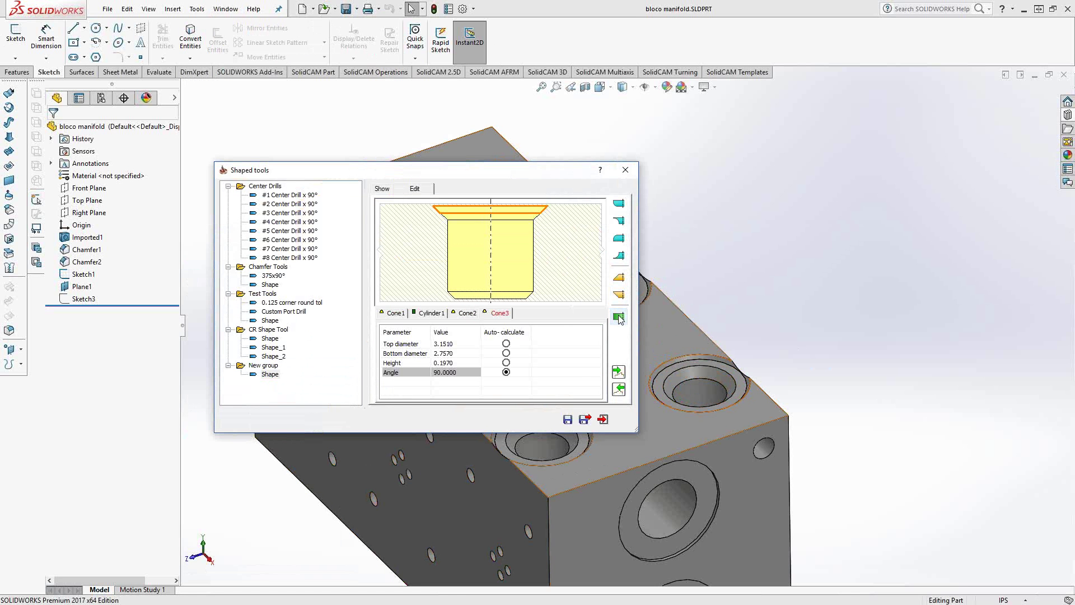
left_click(619, 318)
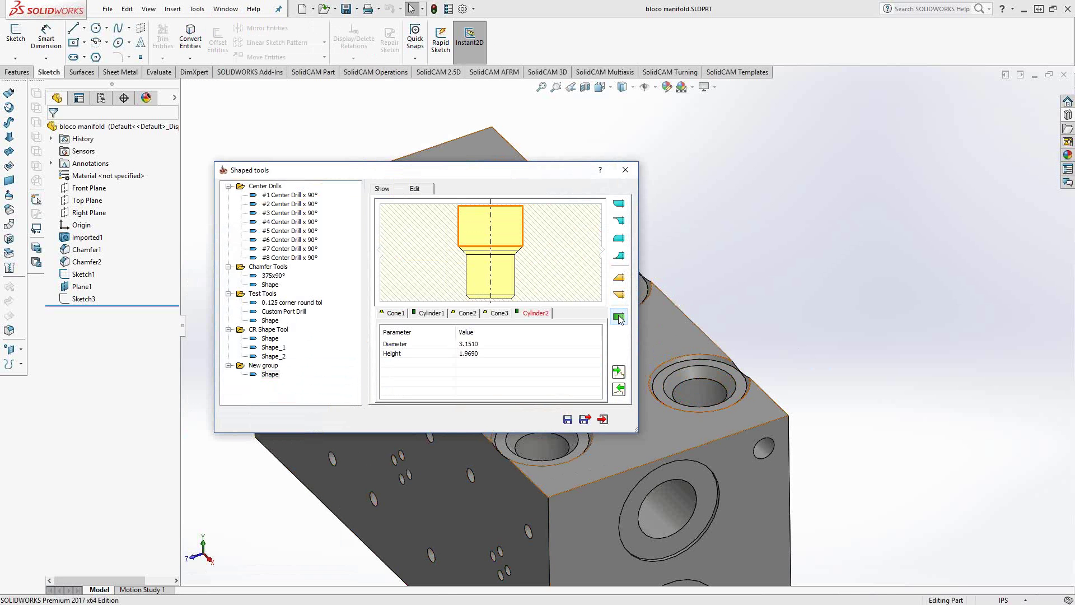
left_click(619, 318)
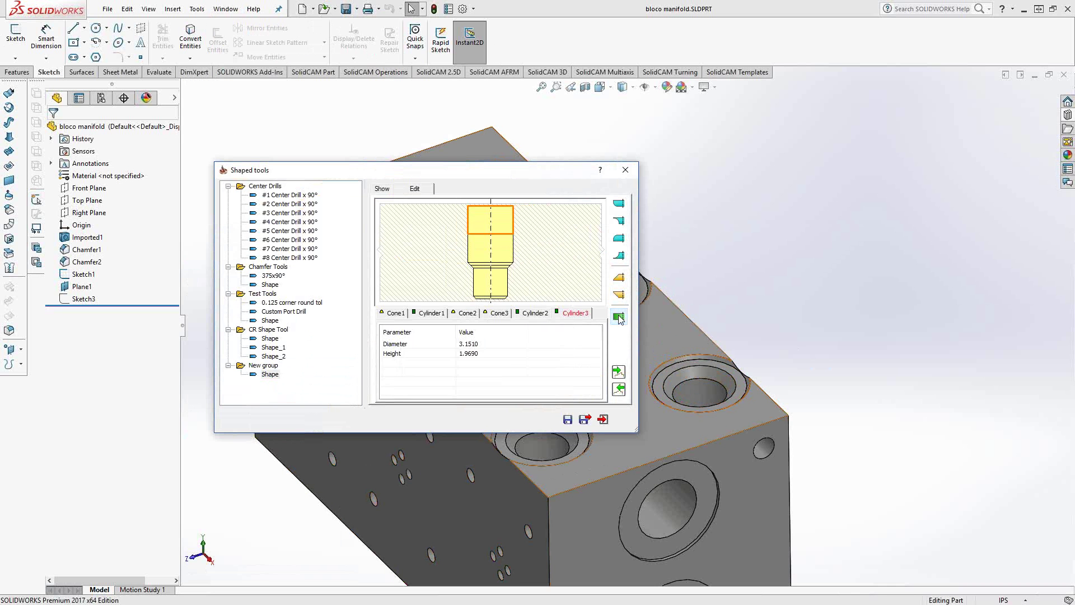
Make Cone1 a 118° point with 0 bottom and .5885 top diameter, height auto-calculated
left_click(394, 314)
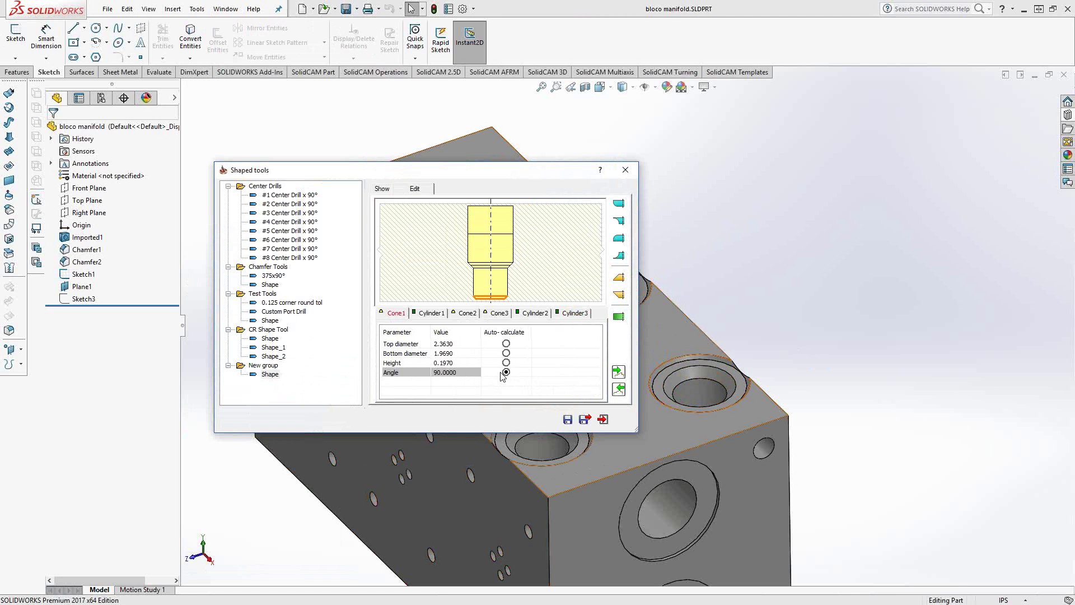
left_click(425, 352)
left_click(506, 363)
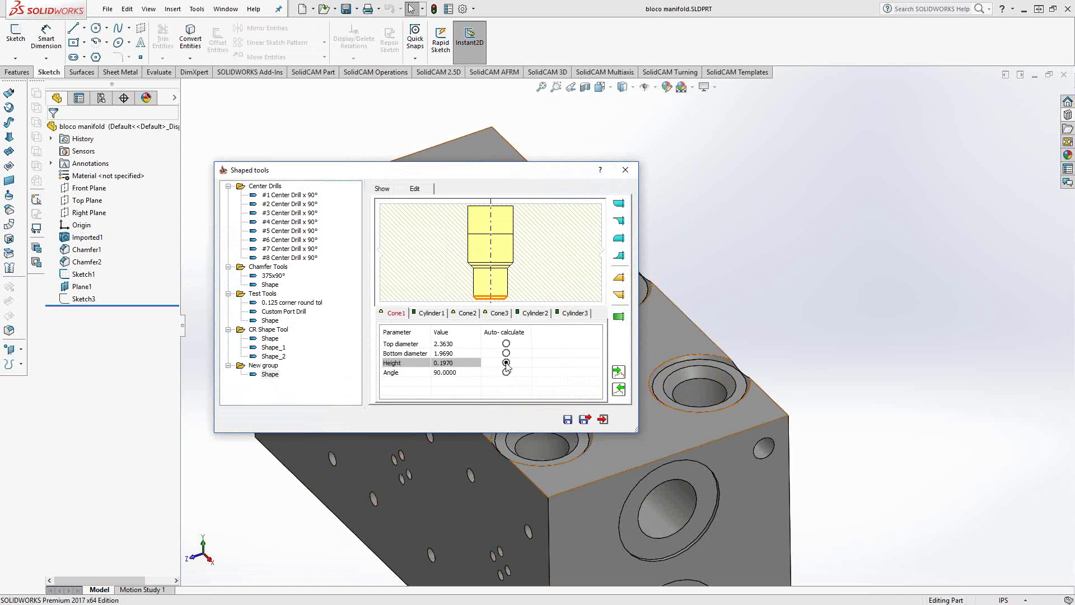
left_click(475, 372)
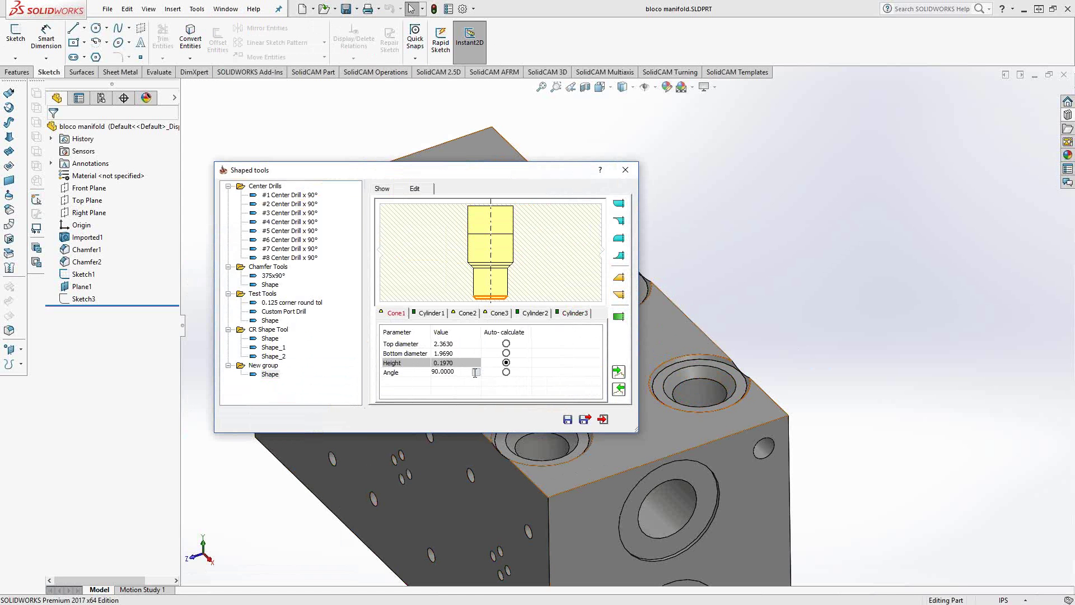
double_click(437, 373)
type("118")
double_click(455, 352)
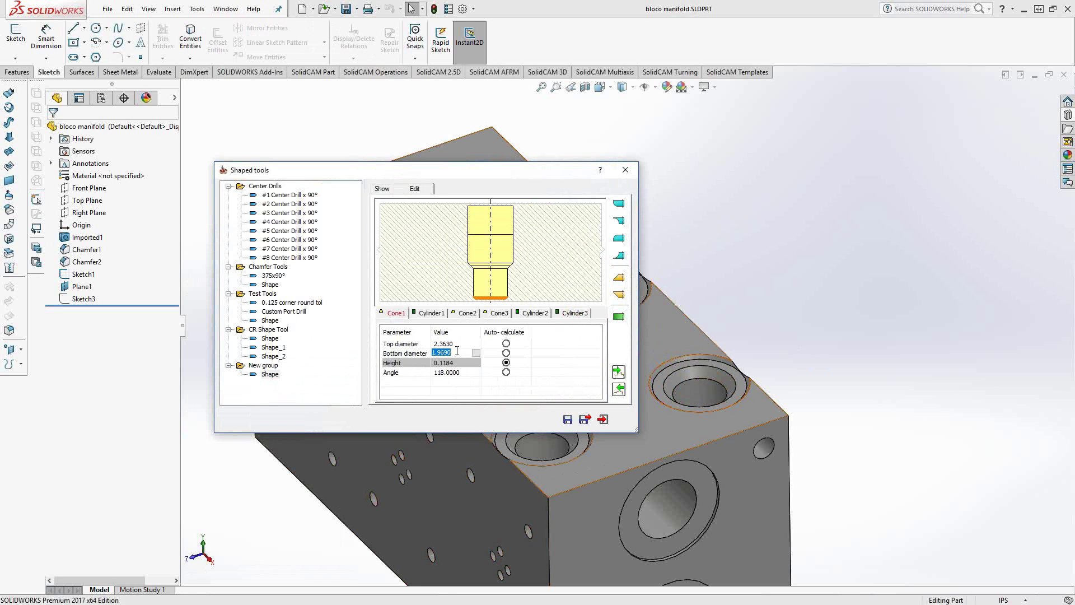
type("0")
double_click(463, 342)
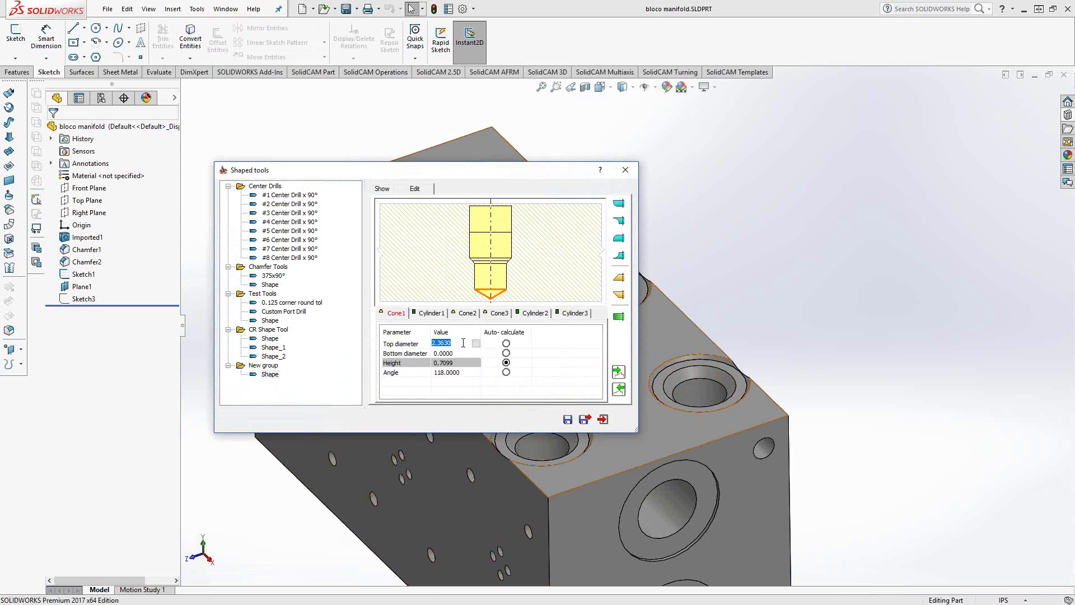
type(".5885")
Set Cylinder1 to a .5885 diameter and .69 height
left_click(431, 313)
left_click(476, 344)
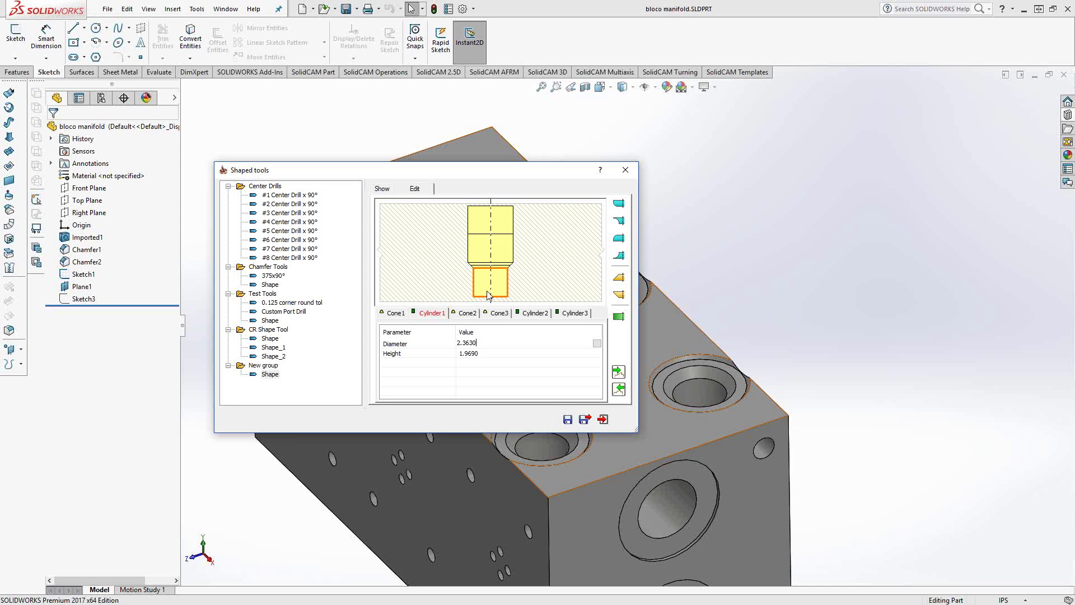
left_click_drag(482, 343, 445, 345)
type(".5885")
left_click(486, 352)
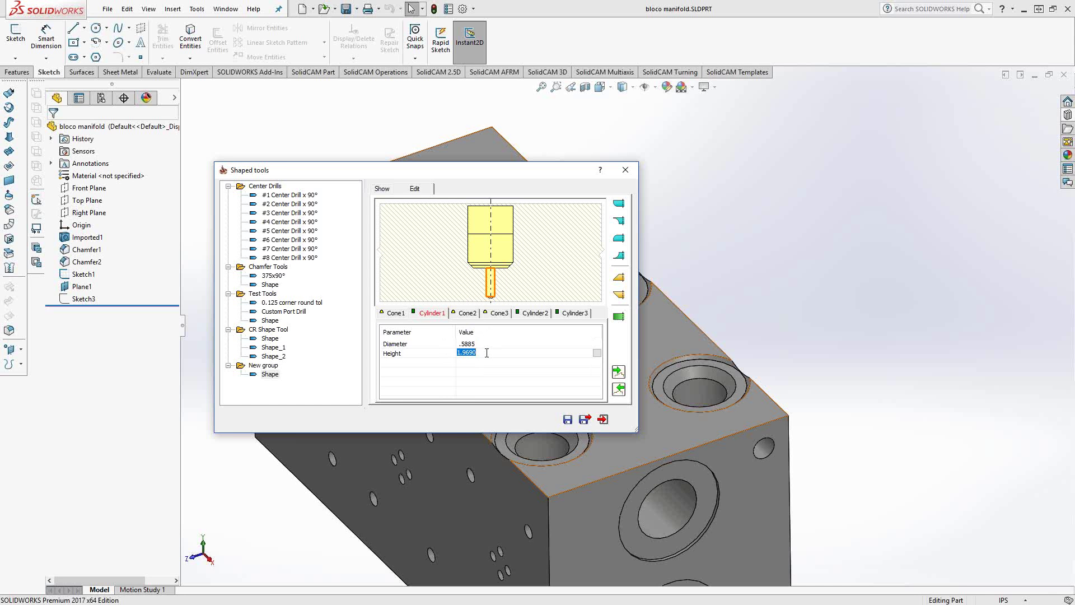
type(".69")
left_click(484, 344)
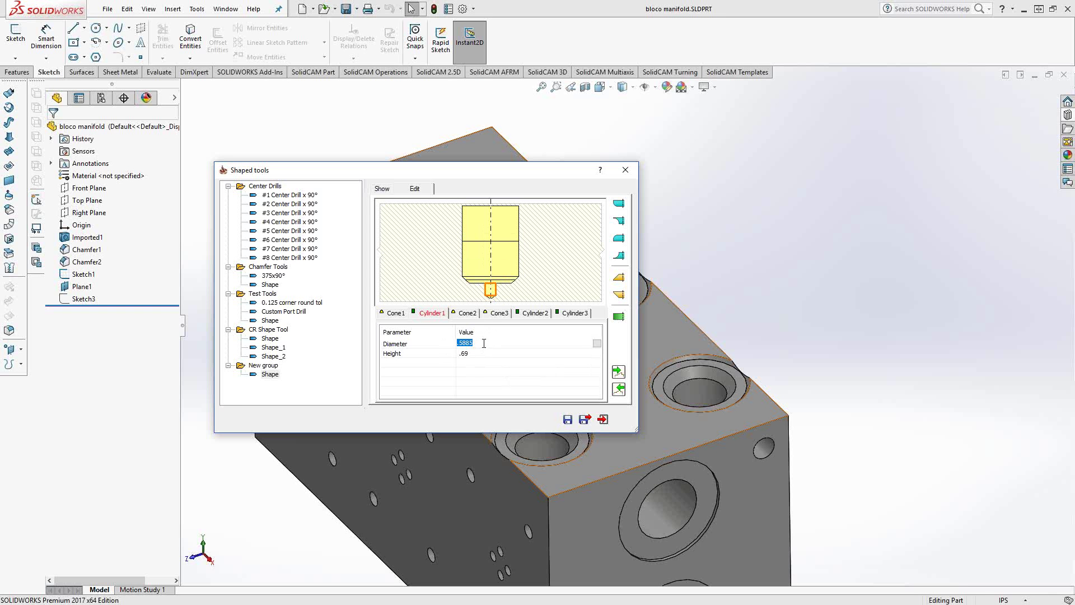
Give Cone2 height .1, bottom diameter .5885 and top diameter .79
left_click(466, 314)
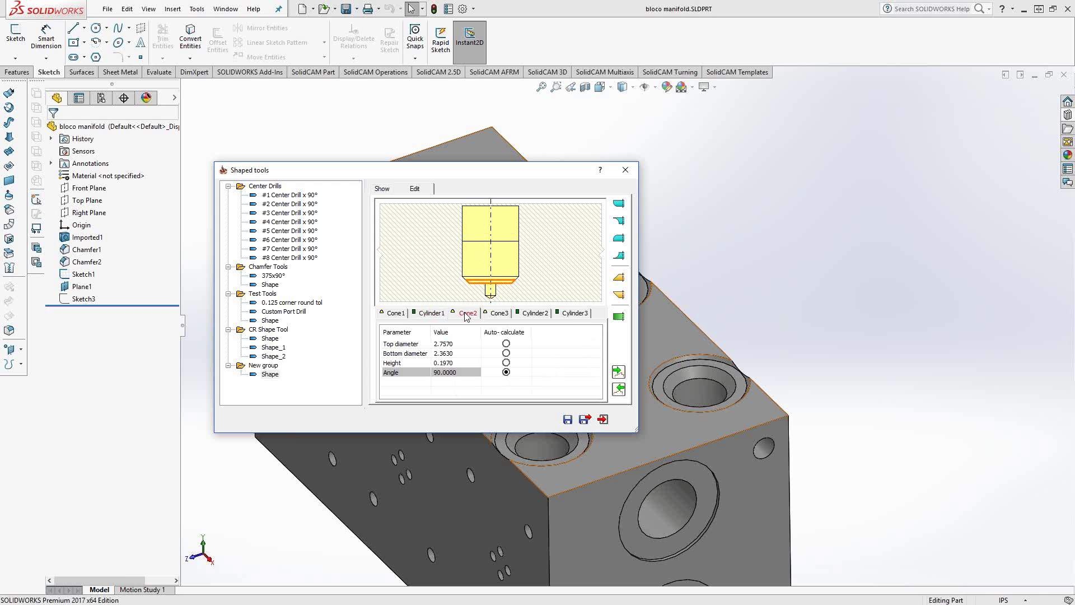
left_click(468, 371)
left_click(480, 374)
left_click(460, 362)
type(".1")
left_click(463, 353)
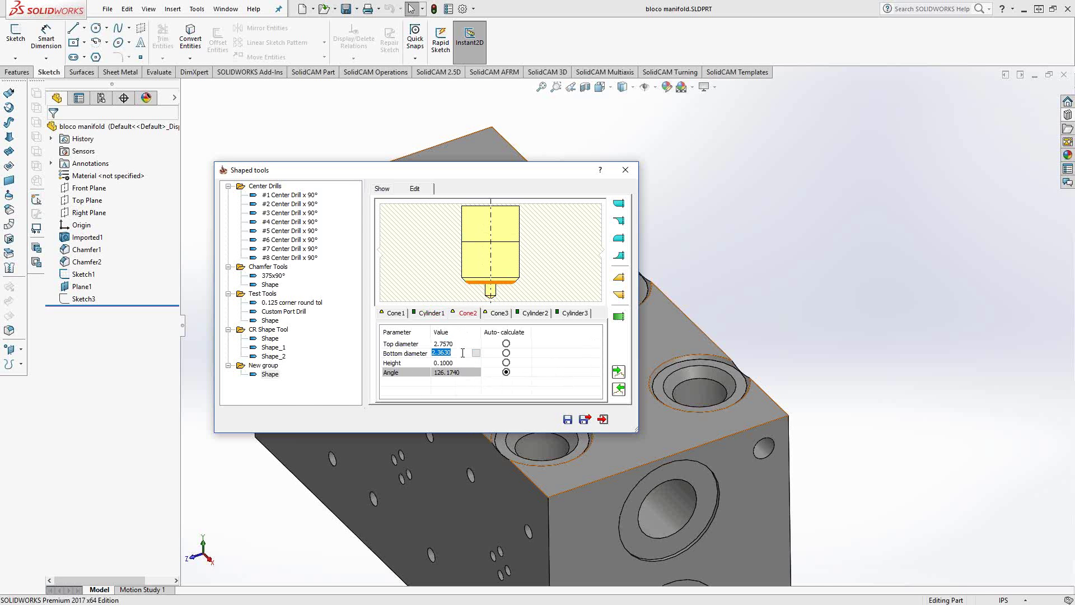
type(".5885")
left_click(464, 343)
type(".79")
left_click(469, 352)
Set Cone3 to height .05, bottom diameter 1.02 and top diameter 1.125, with angle auto-calculated
left_click(500, 313)
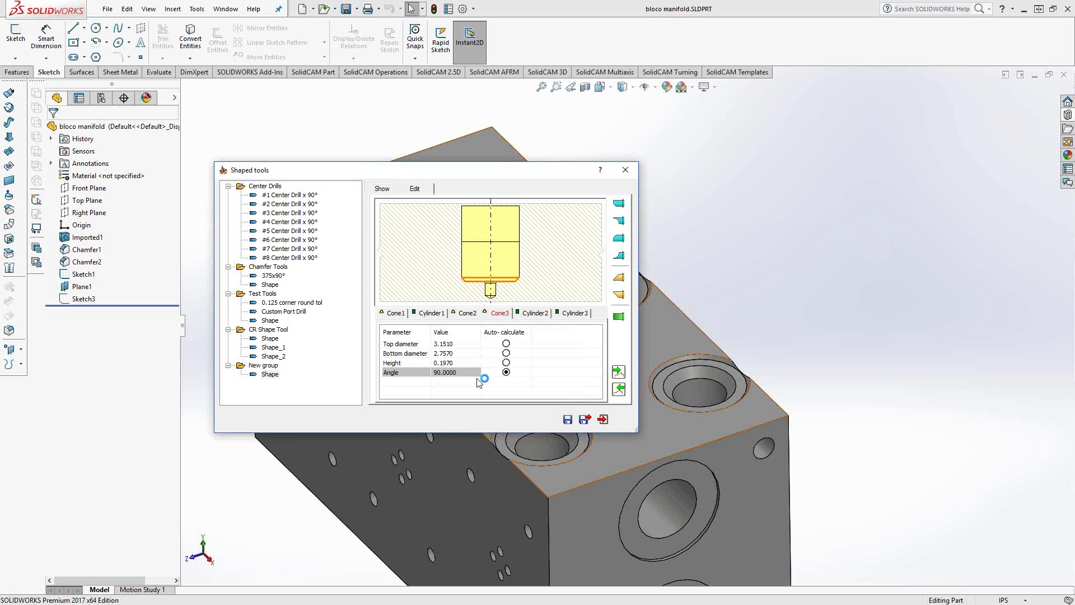
left_click(506, 371)
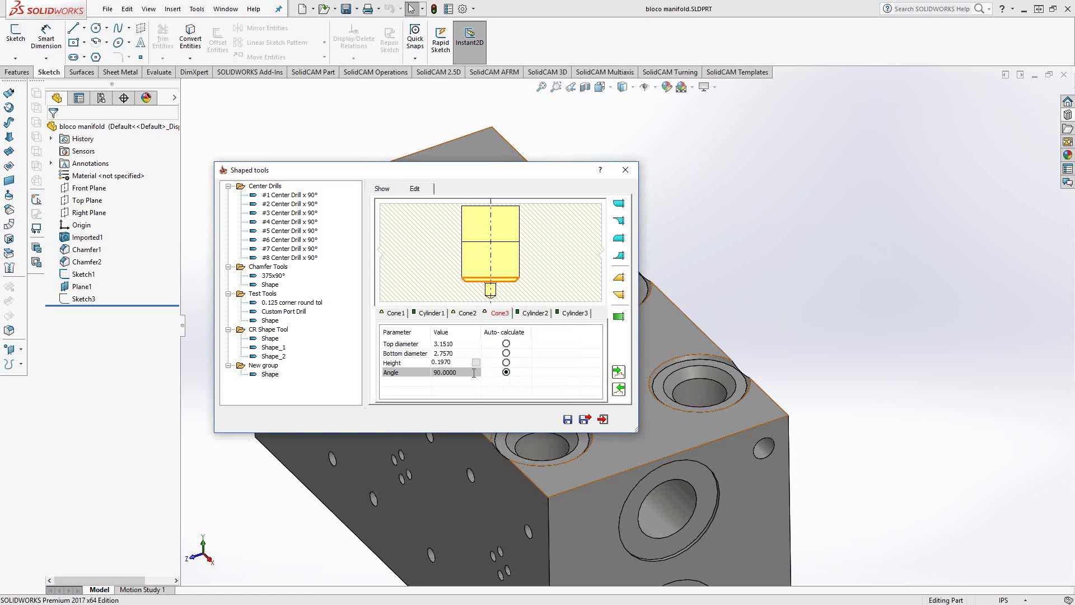
double_click(454, 361)
type(".04")
key("BackSpace")
type("5")
key("Return")
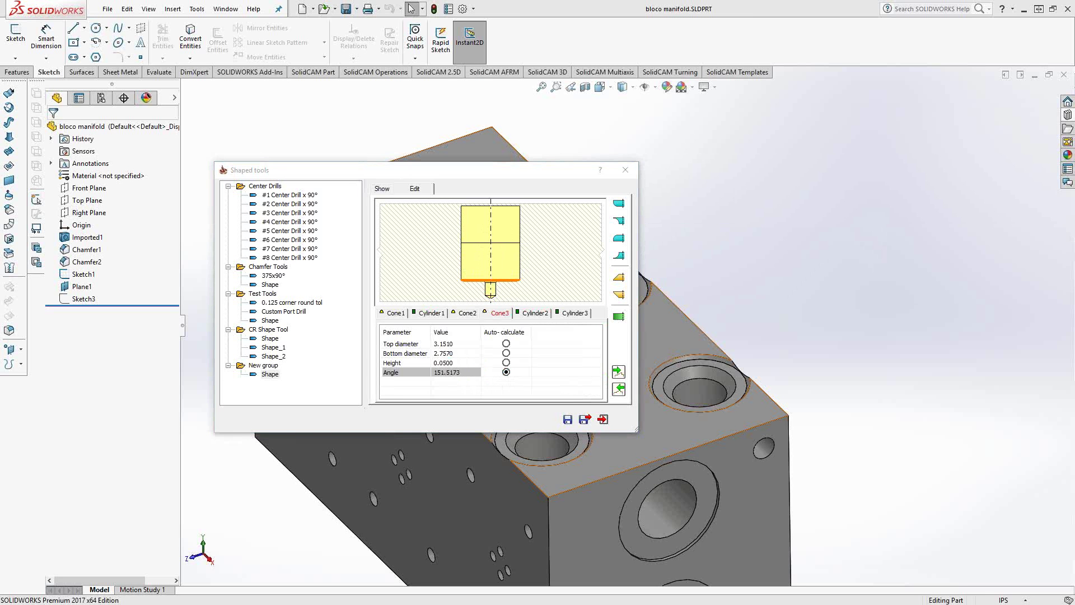
left_click(461, 353)
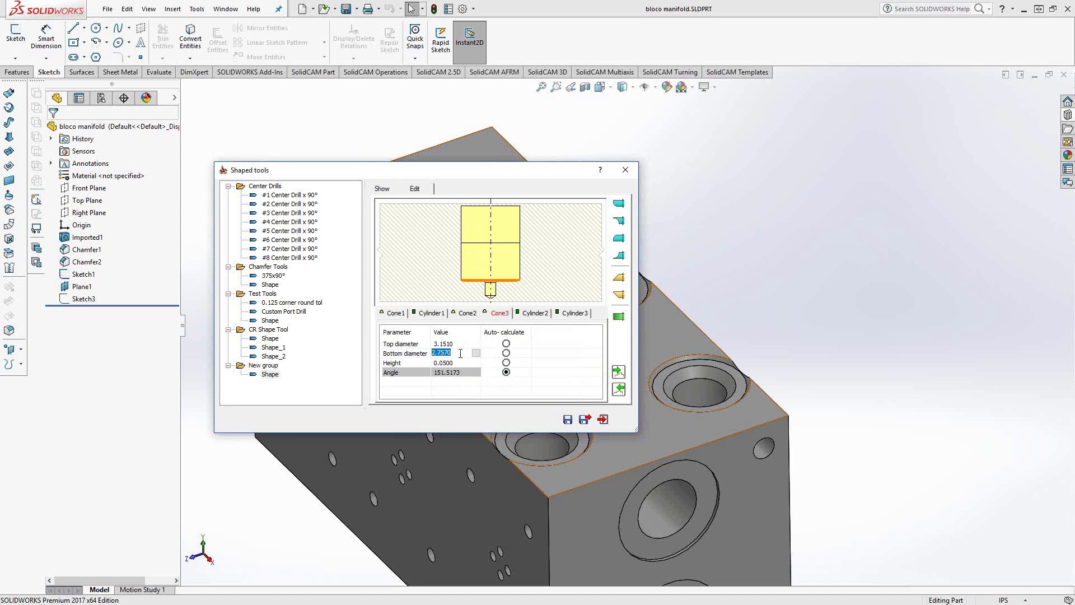
type("1.02")
left_click(457, 343)
type("1")
type("25")
Set Cylinder2 to a 1.125 diameter and .5 height
left_click(533, 314)
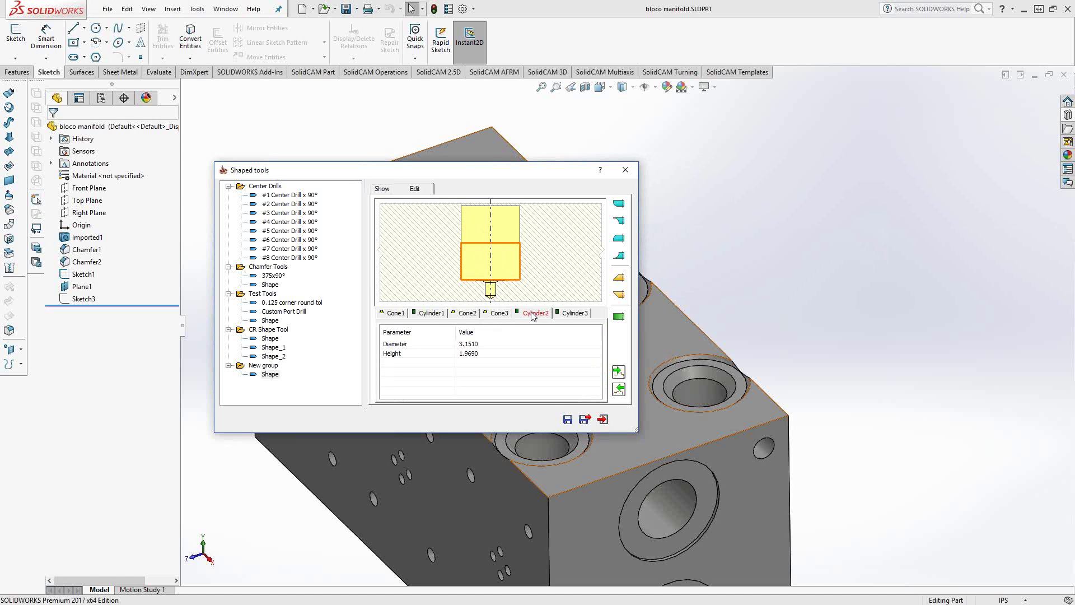
left_click(488, 352)
left_click(489, 344)
double_click(483, 344)
type("1.125")
double_click(481, 353)
type(".5")
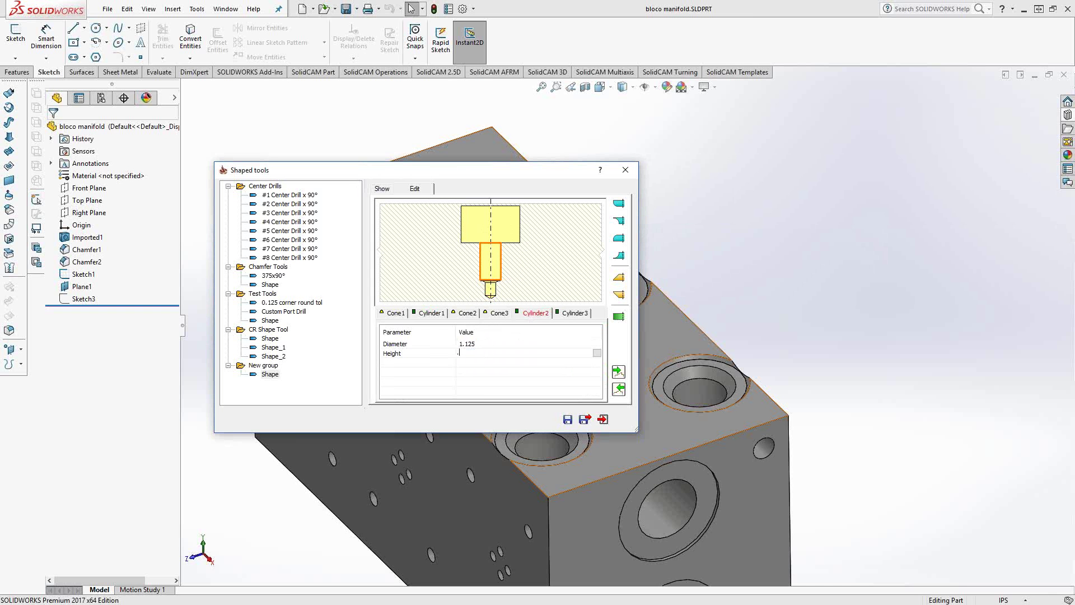
left_click(574, 313)
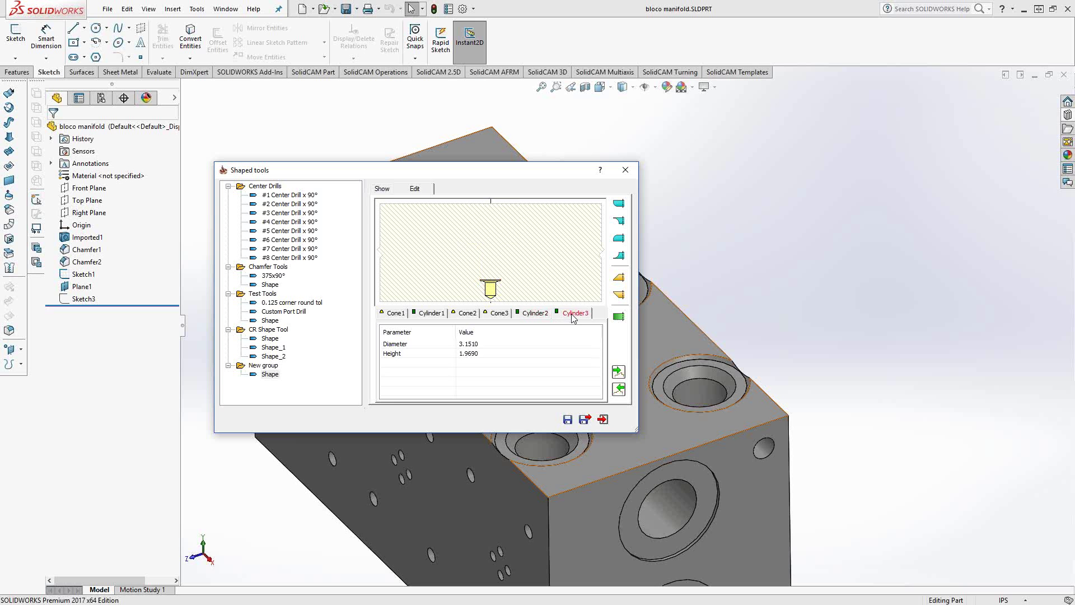
left_click(536, 314)
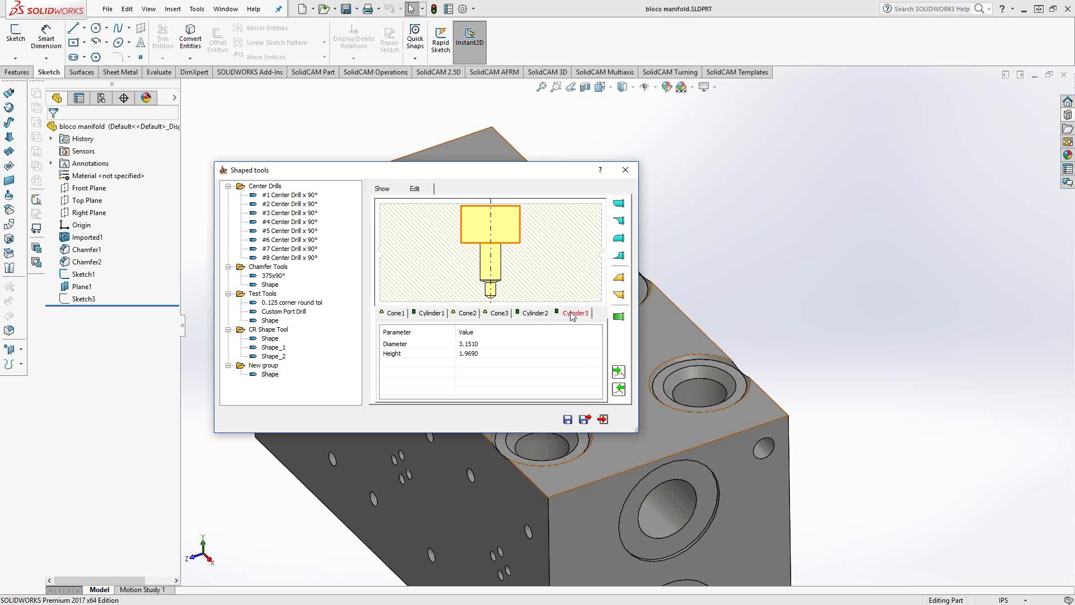
Give Cylinder3 a diameter of 1 and a height of 2
double_click(475, 353)
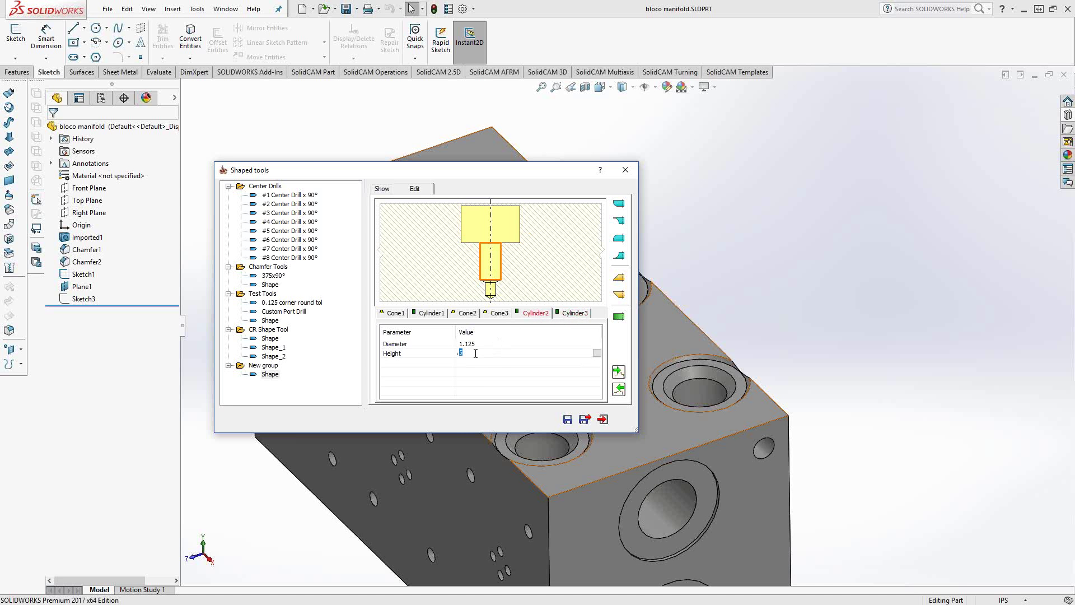
left_click(575, 314)
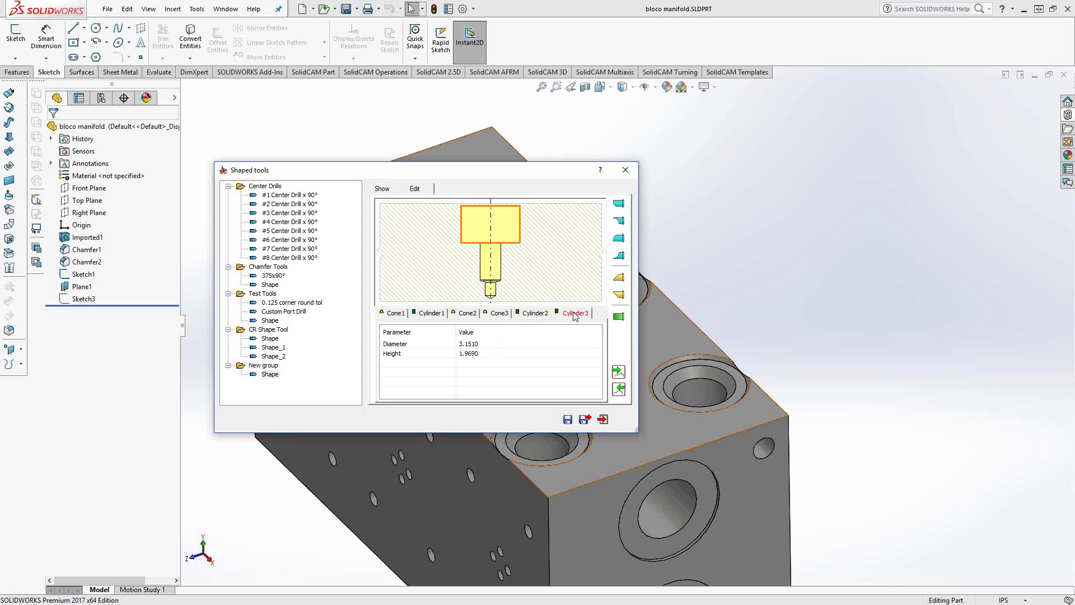
double_click(485, 344)
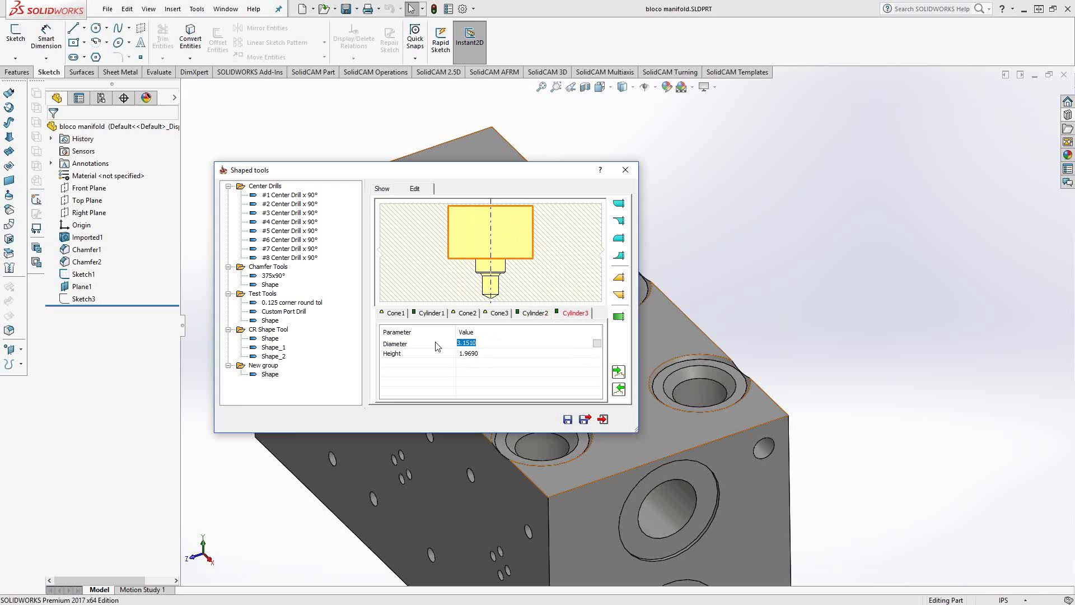
type("1")
double_click(480, 353)
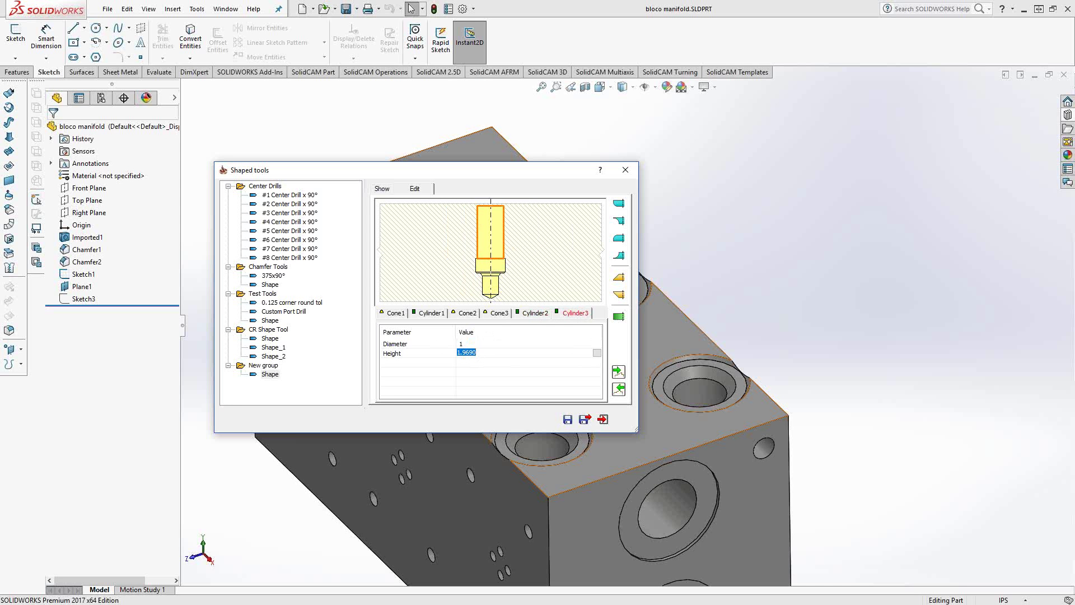
type("2")
double_click(468, 353)
Close the Shaped tools editor and the manifold part, then reopen the recent BLOCO MANIFOLD CAM-Part
left_click(603, 419)
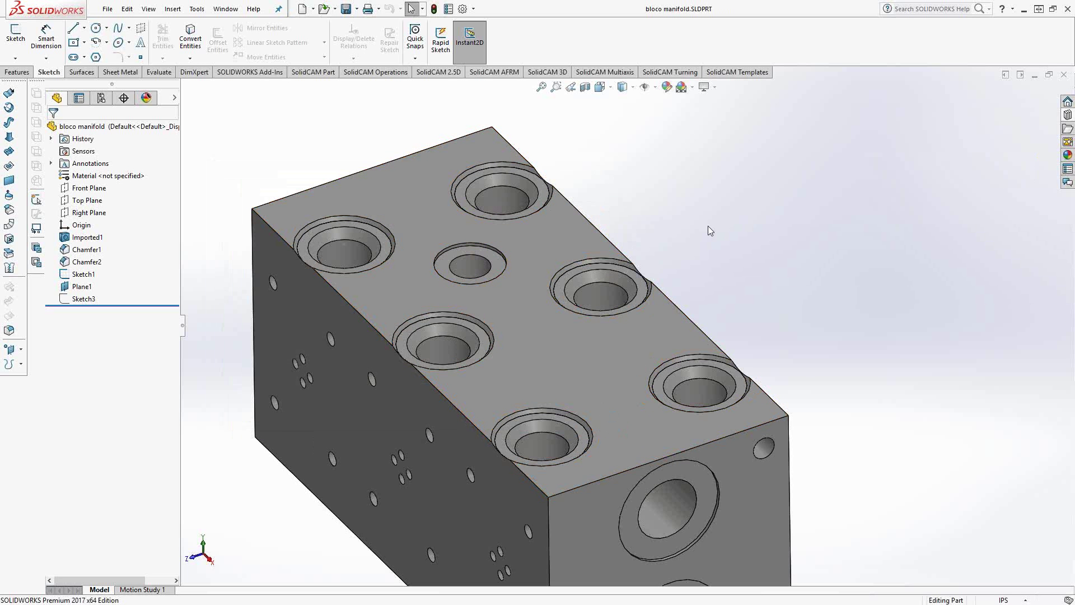
left_click(1063, 75)
left_click(151, 9)
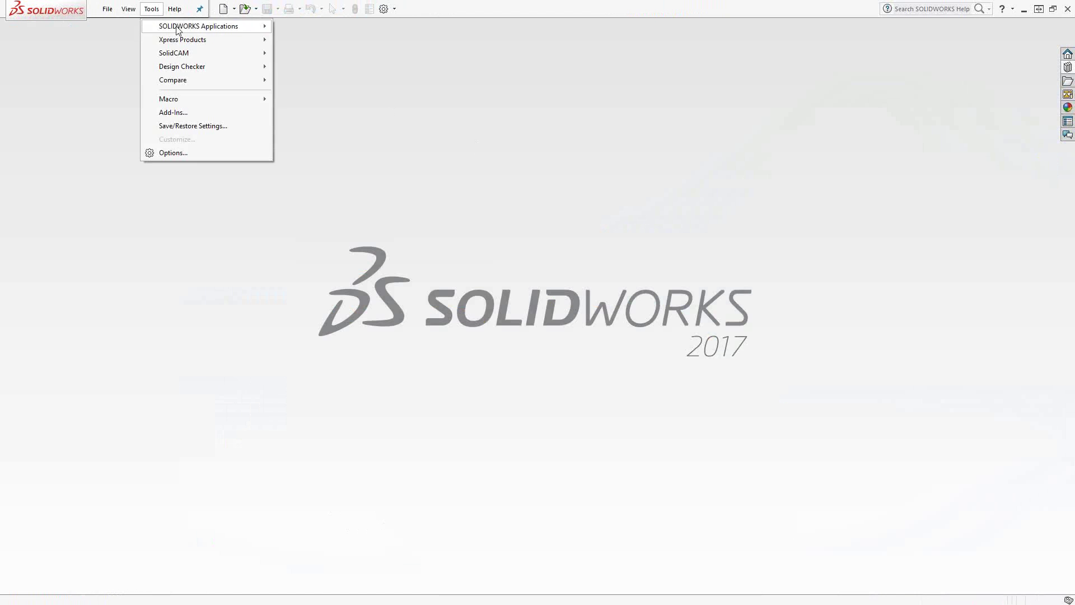
mouse_move(185, 56)
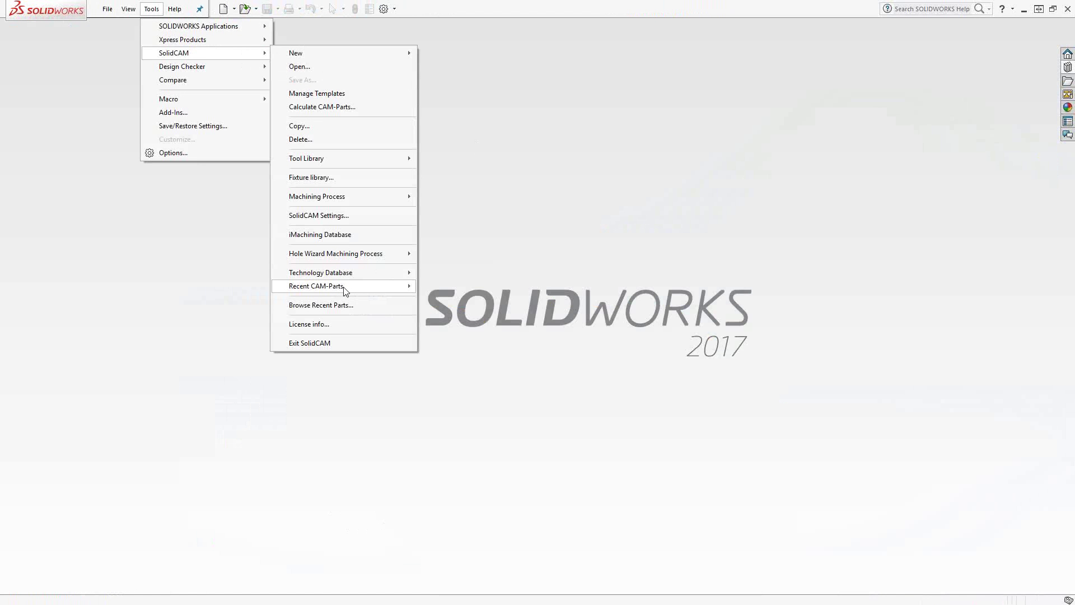
mouse_move(347, 291)
left_click(661, 298)
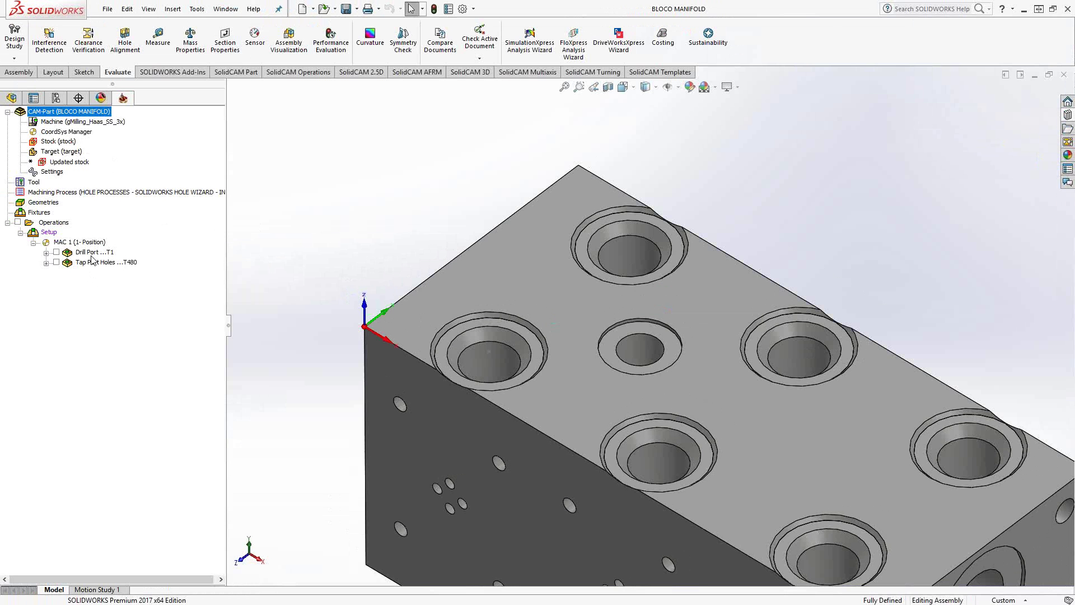
Toggle the Tap Port Holes toolpath display, then open the Drill Port operation for editing
left_click(57, 263)
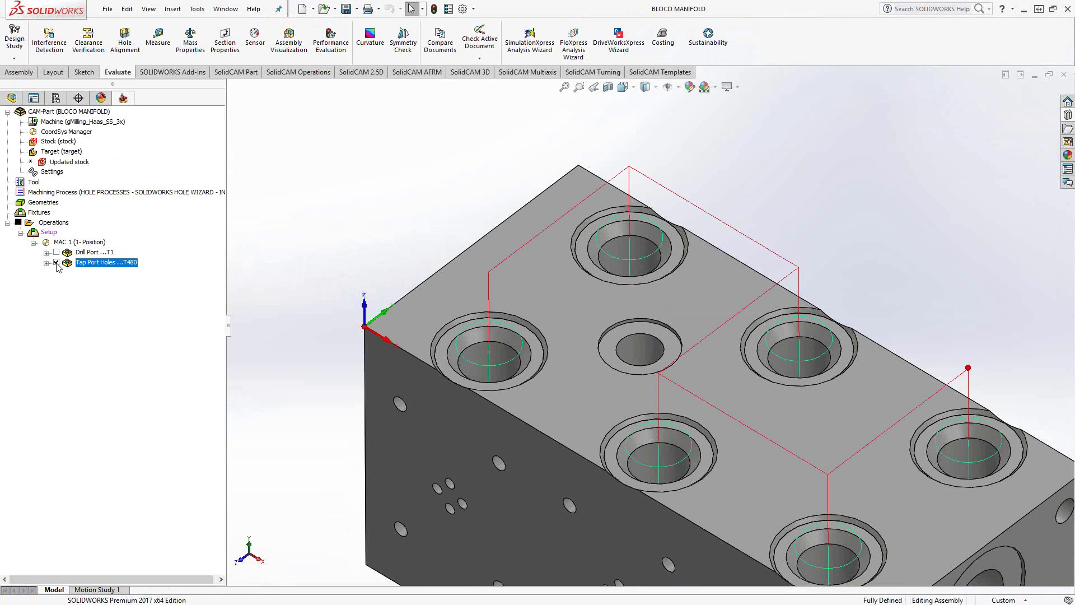
left_click(56, 263)
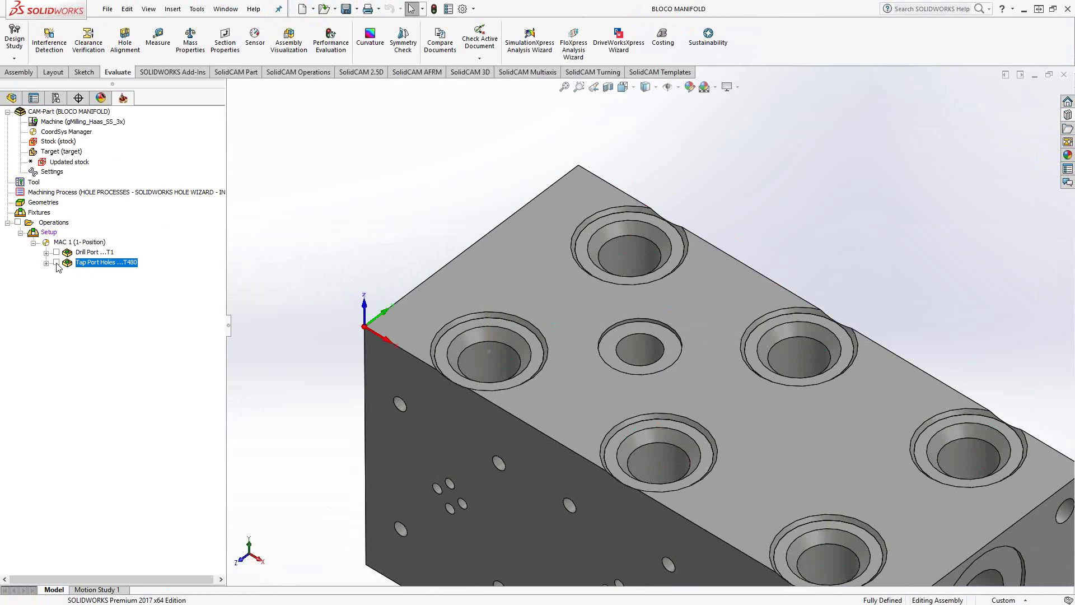
left_click(91, 253)
Open the Drill Port operation, display its drilling geometry, and go to the Tool page
double_click(92, 252)
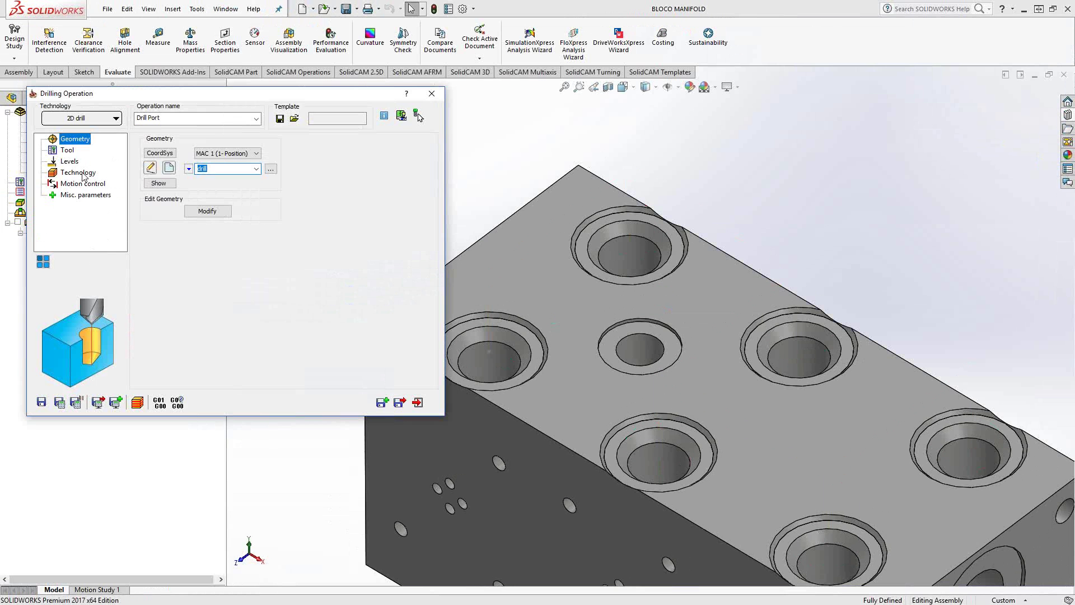
left_click(159, 183)
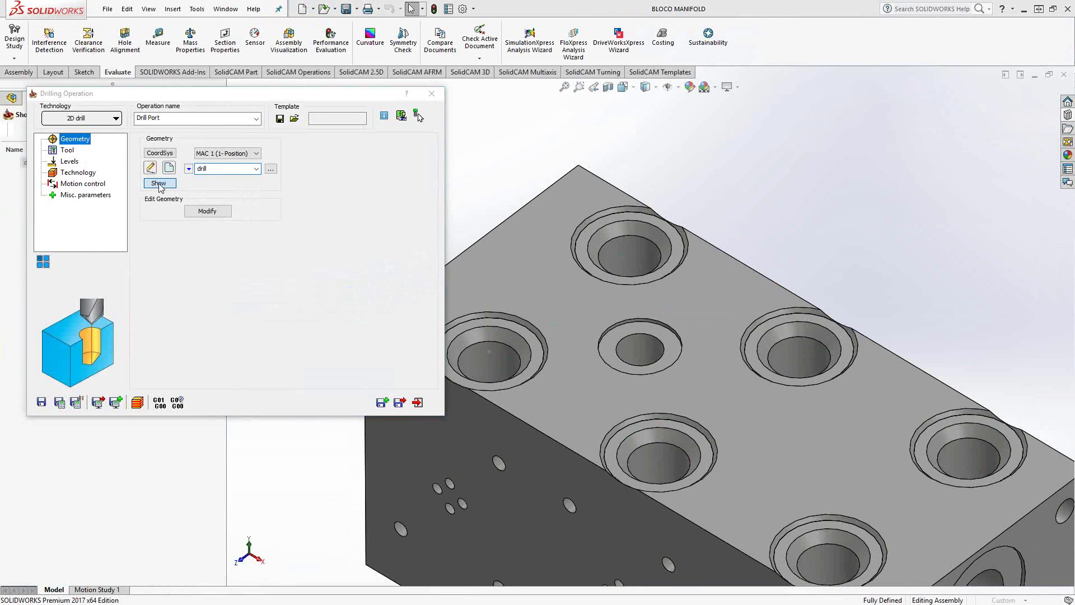
left_click(8, 129)
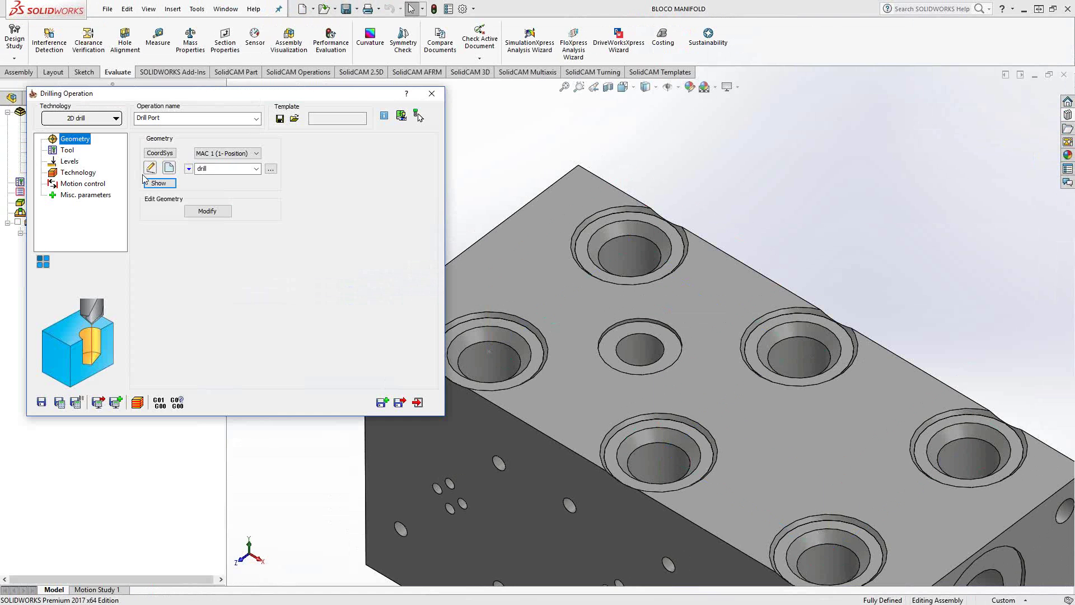
left_click(67, 150)
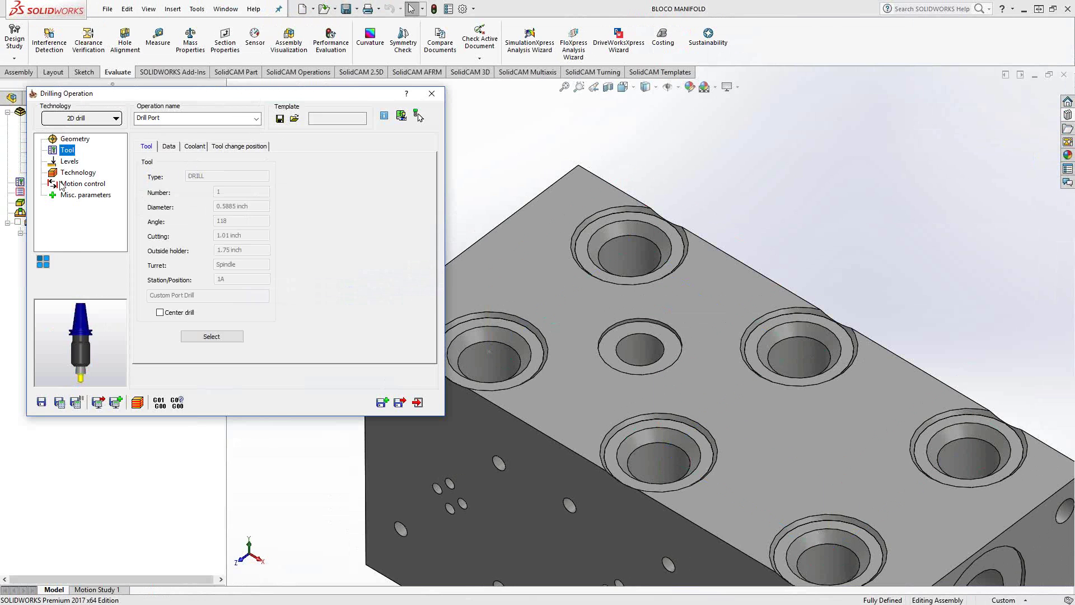
Import from tool table, loading the CUSTOM PORT DRILL library with its 0.5885 in Custom Port Drill
left_click(223, 336)
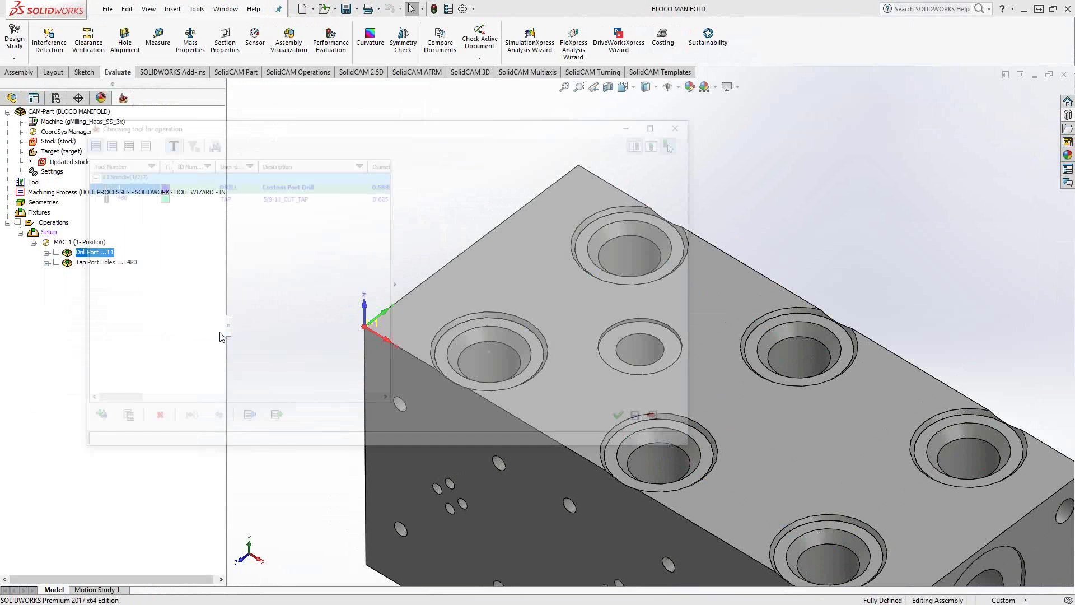
left_click(248, 420)
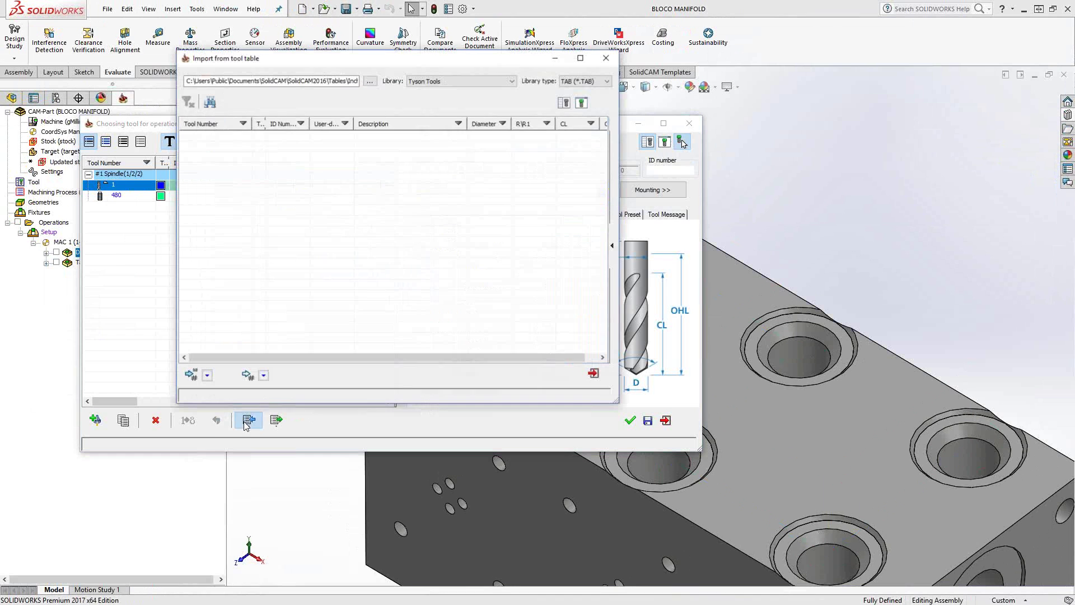
left_click(508, 84)
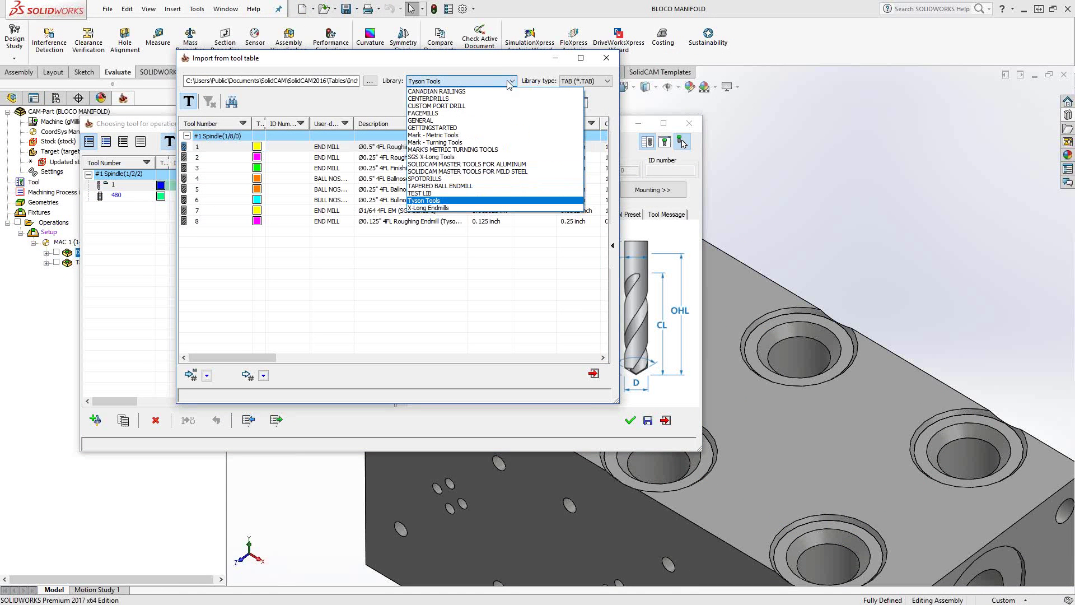
left_click(444, 105)
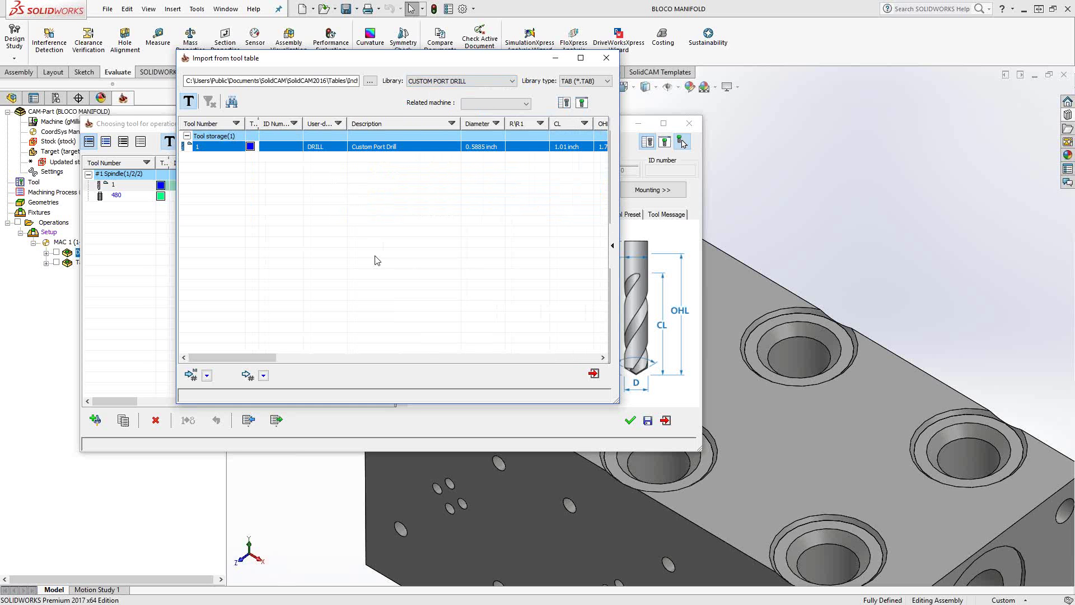
Import the Custom Port Drill and add a new 0.25 in drill as tool 2
left_click(593, 373)
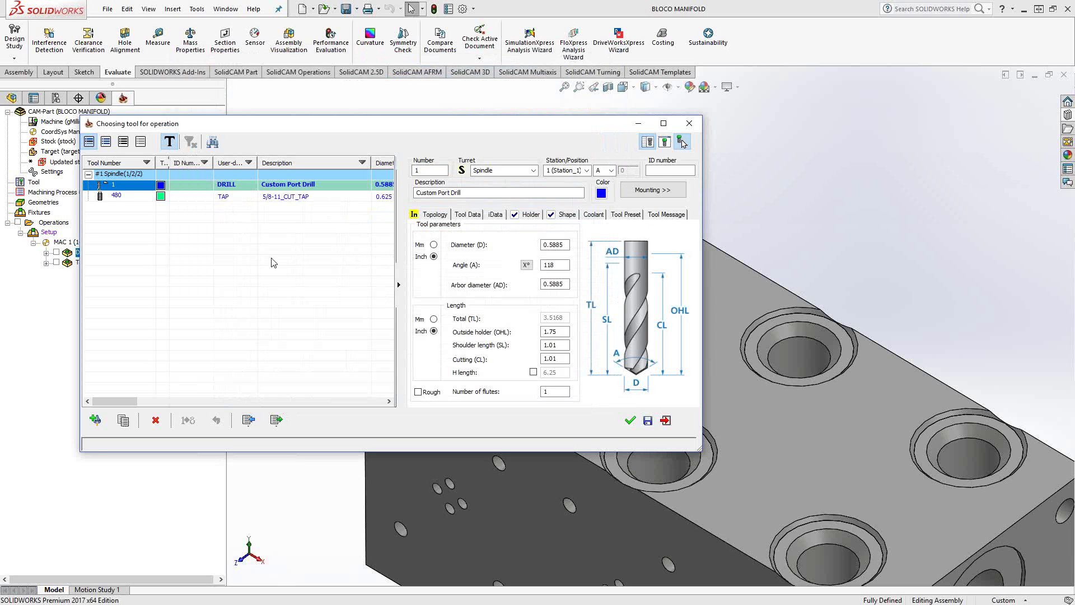
left_click(95, 419)
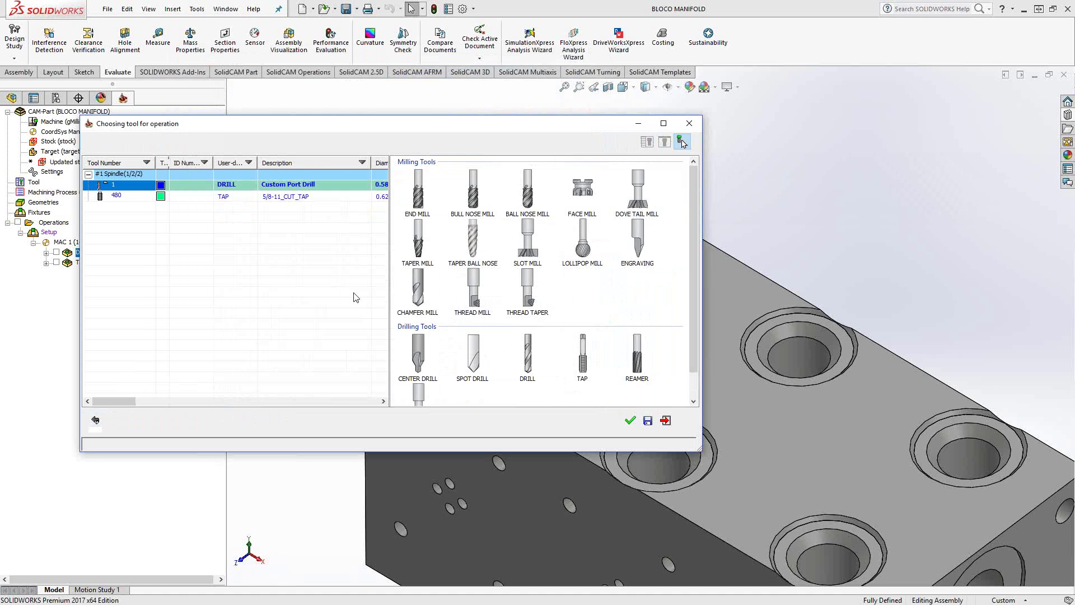
left_click(527, 356)
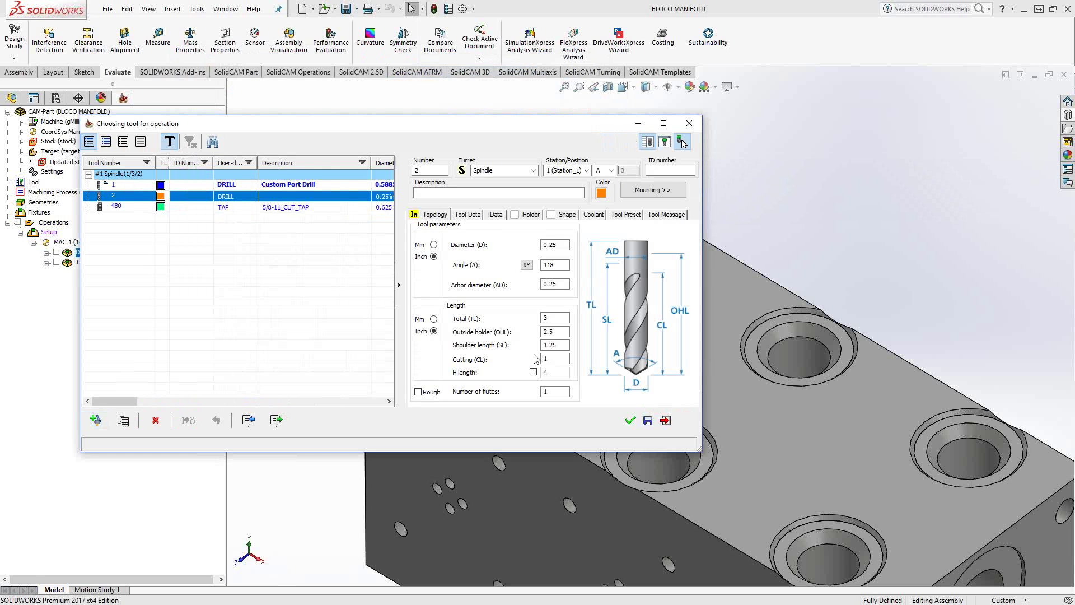
Give the new drill the global Shape from New group, then return to Topology
left_click(557, 217)
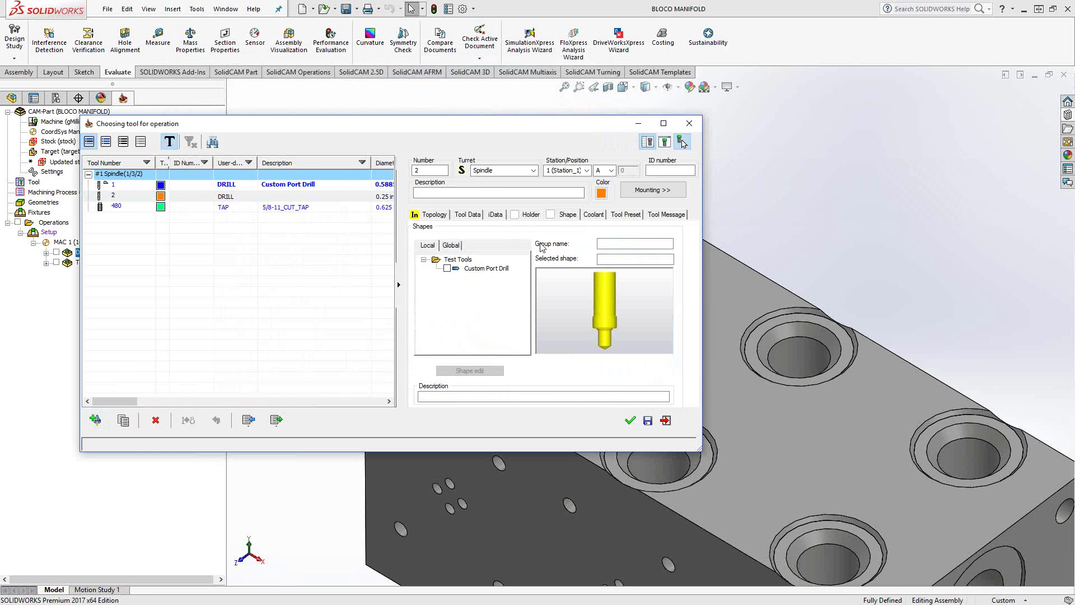
left_click(451, 245)
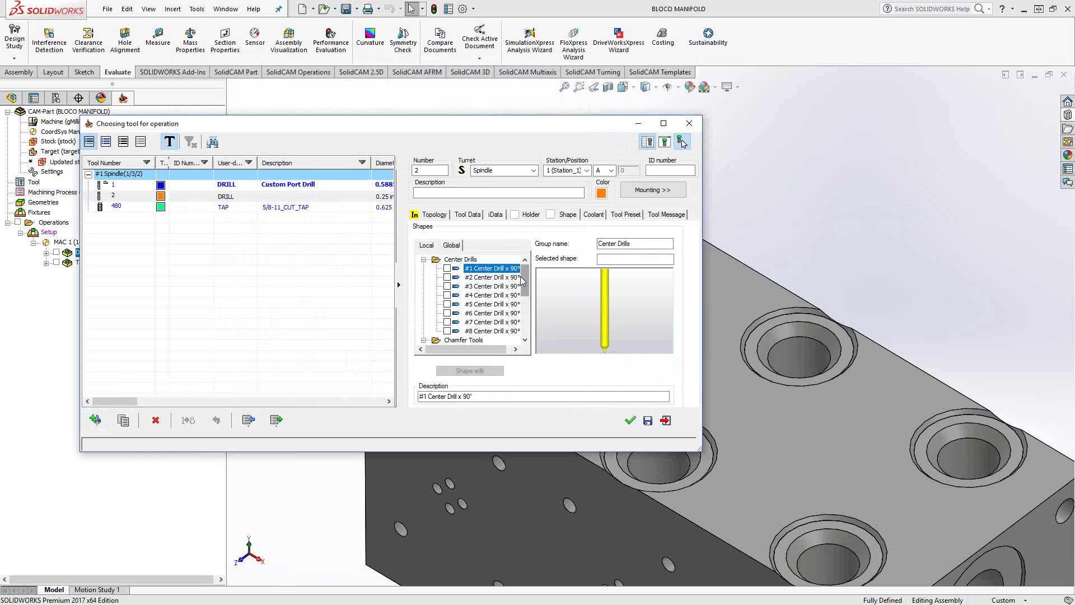
scroll(494, 313, "down", 10)
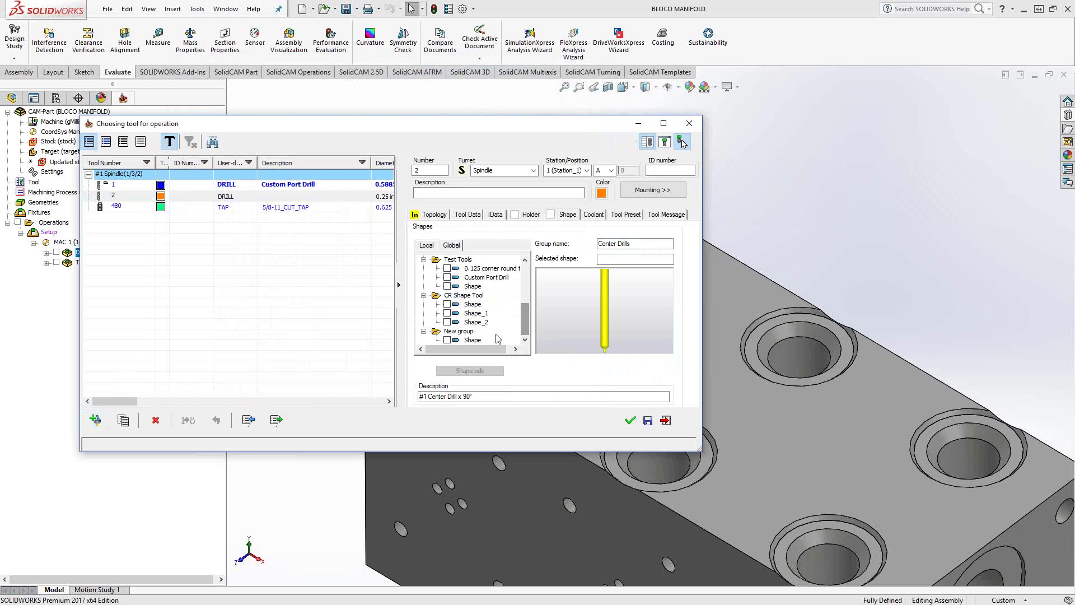
left_click(468, 340)
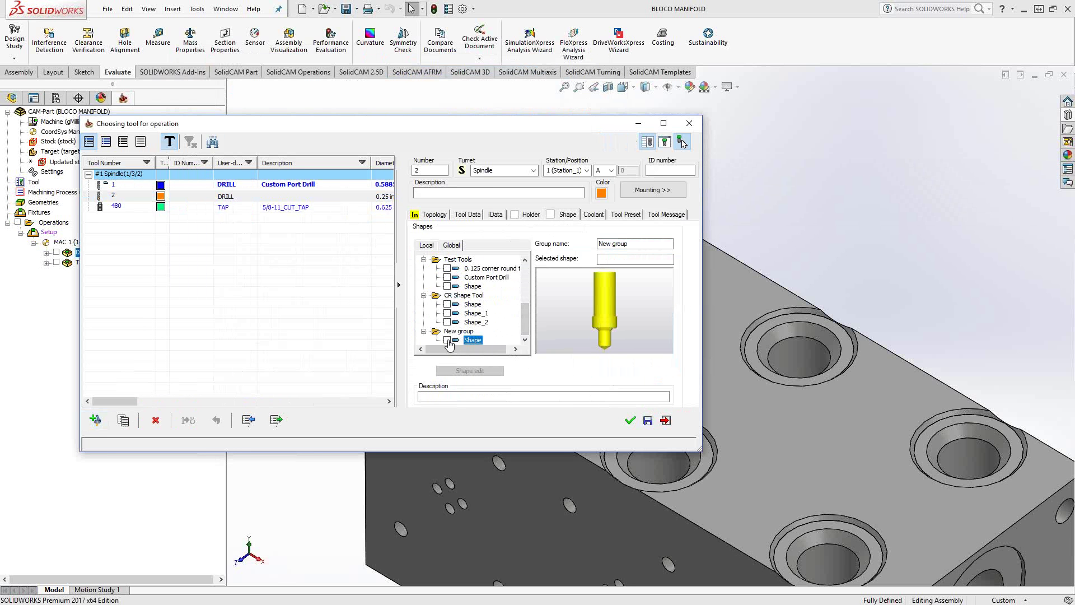
left_click(446, 340)
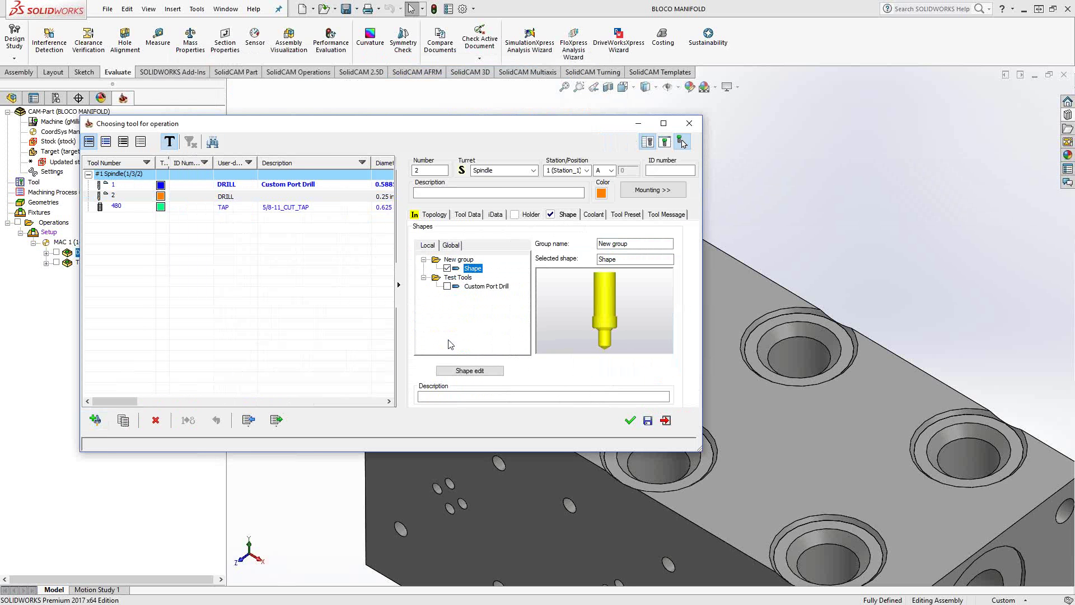
left_click(434, 219)
Enlarge the tool picture and set drill diameter 0.5885 and arbor diameter 1
left_click(681, 142)
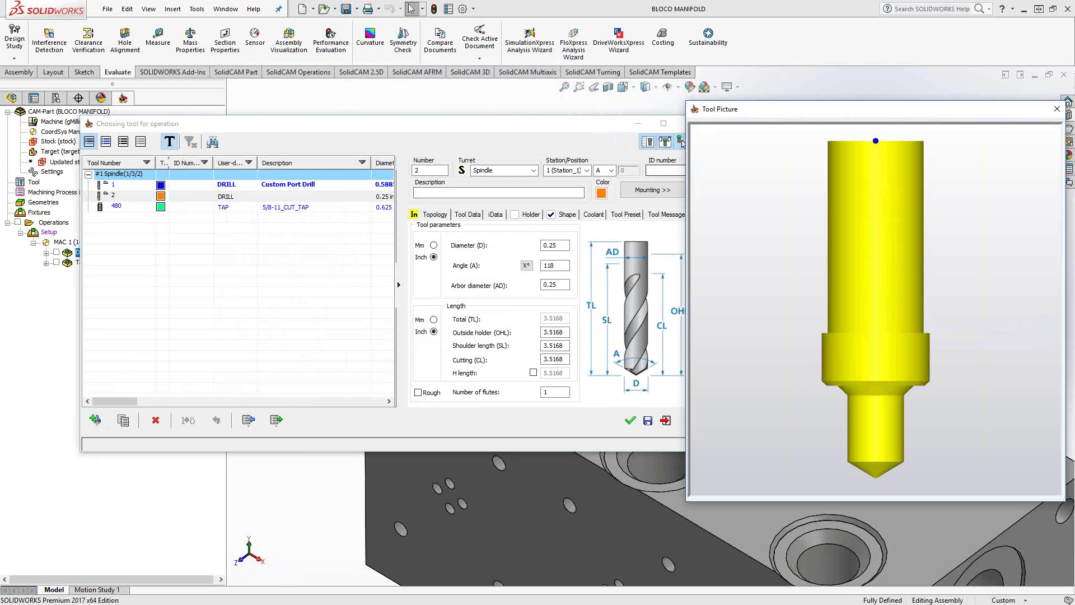
left_click_drag(792, 112, 831, 102)
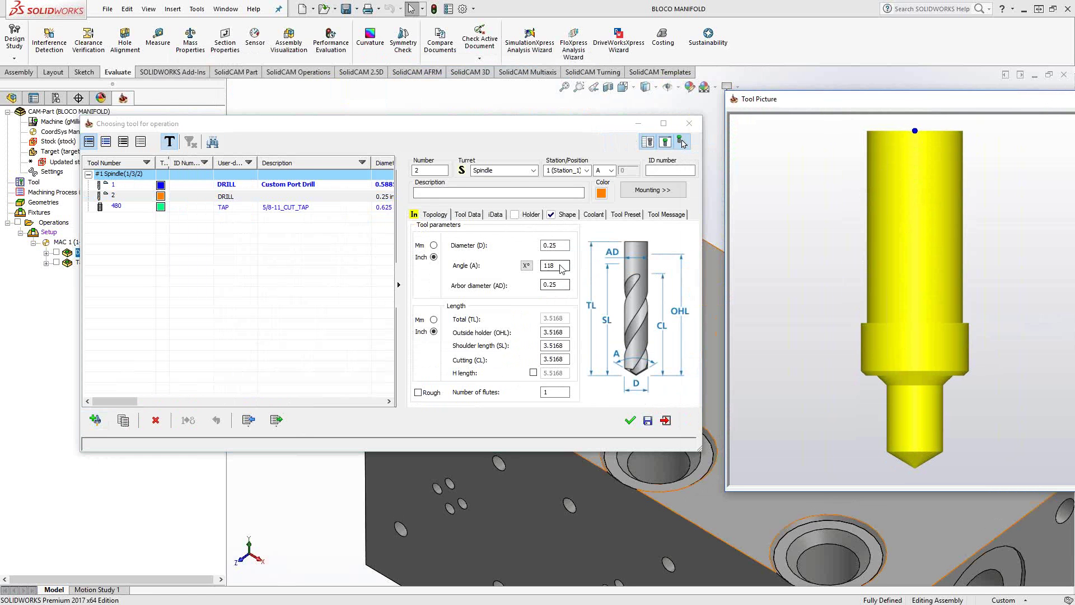
left_click(565, 246)
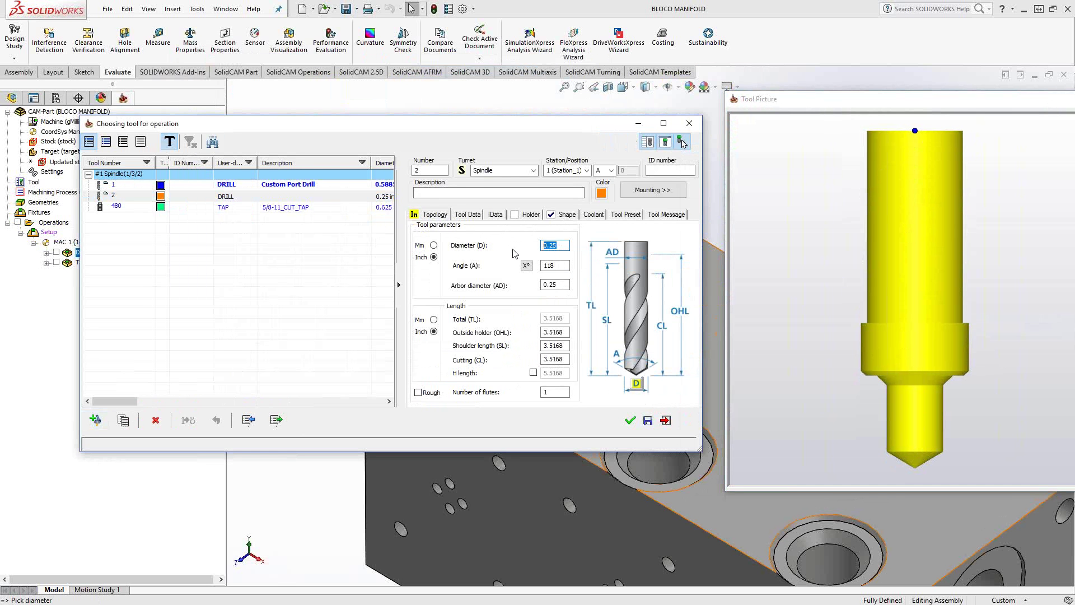
type(".5885")
left_click_drag(565, 285, 535, 288)
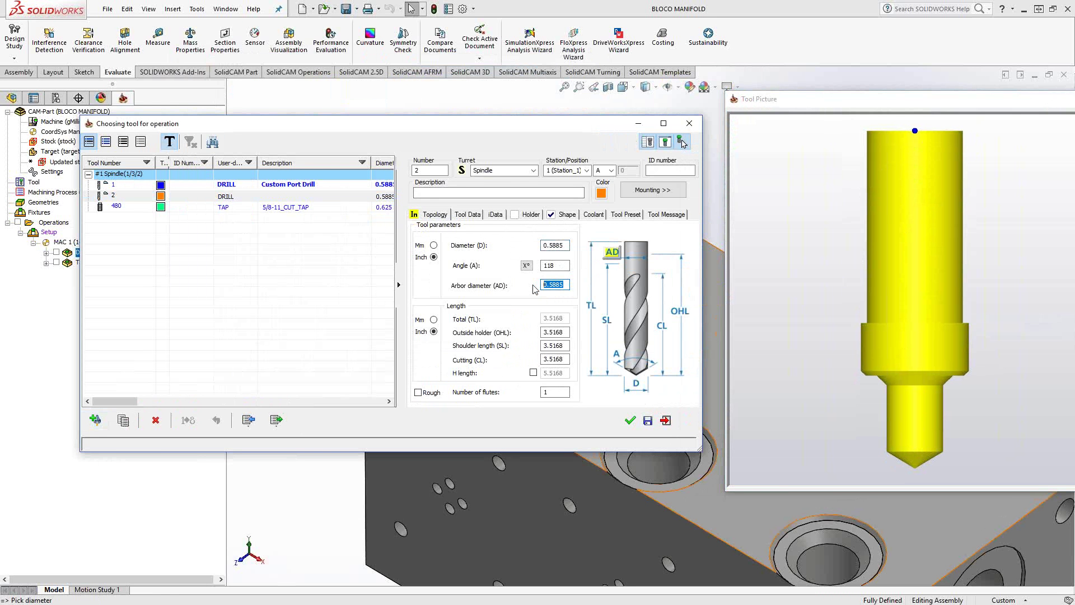
type("1")
key("Tab")
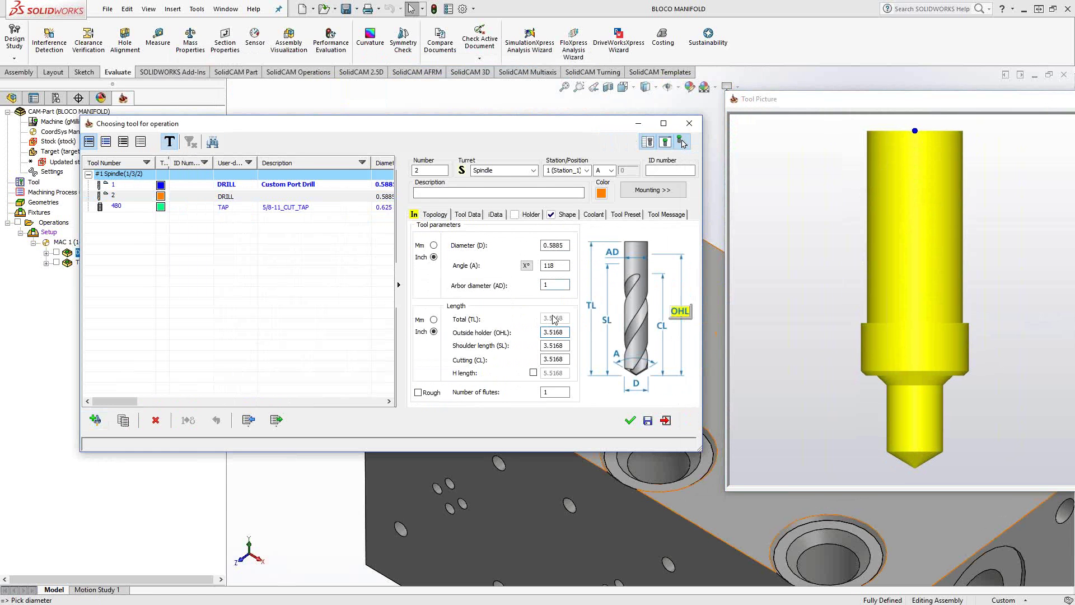
Set the outside holder length to 1.5168 and select the shoulder length value
left_click(948, 470)
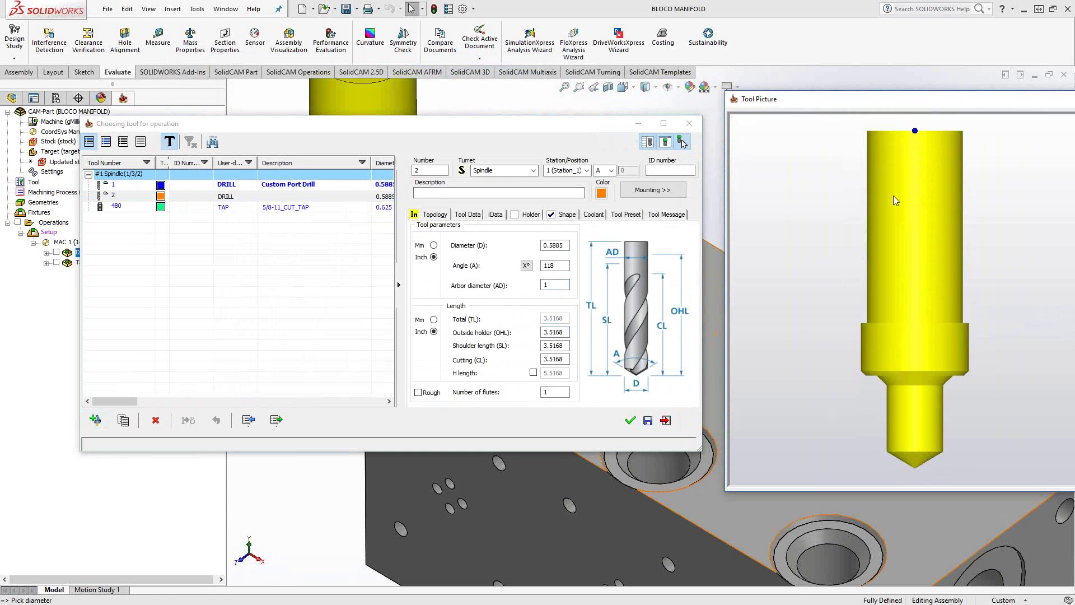
left_click(568, 345)
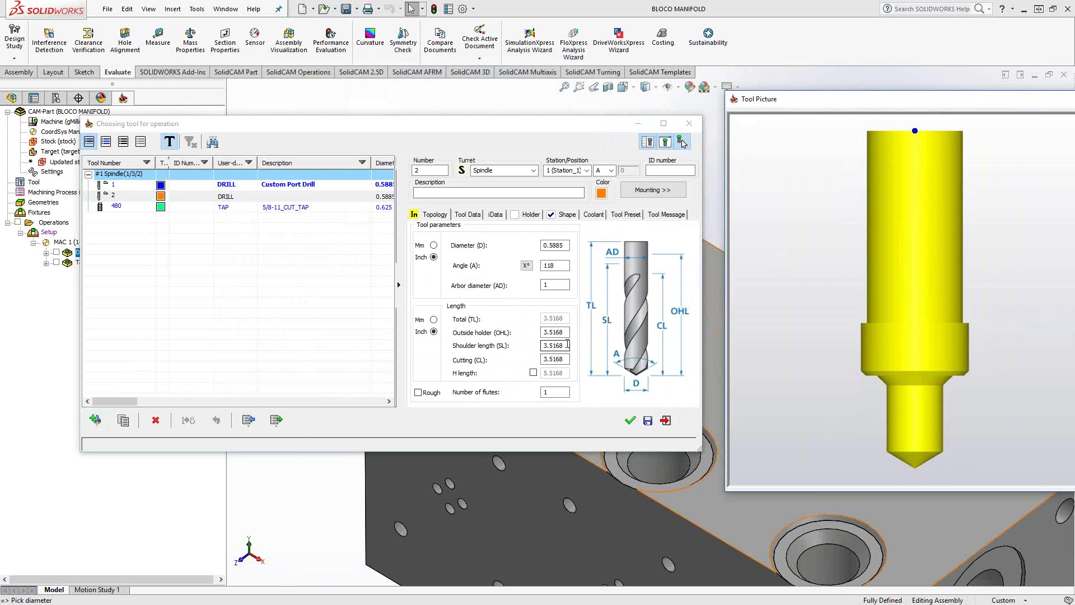
left_click(555, 332)
type("1")
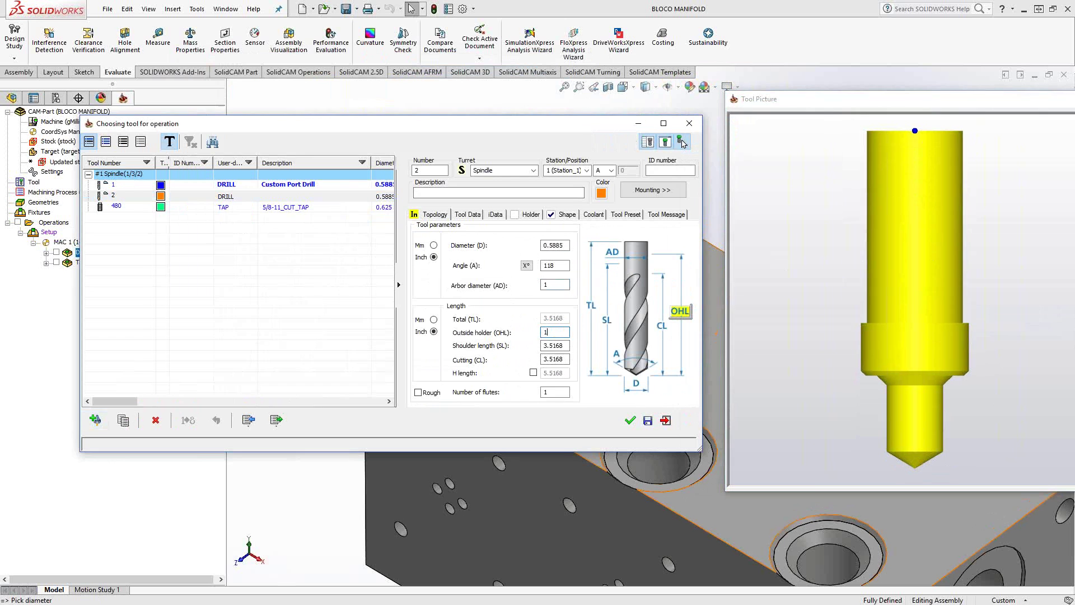
type(".5168")
left_click(564, 345)
left_click_drag(565, 345, 525, 351)
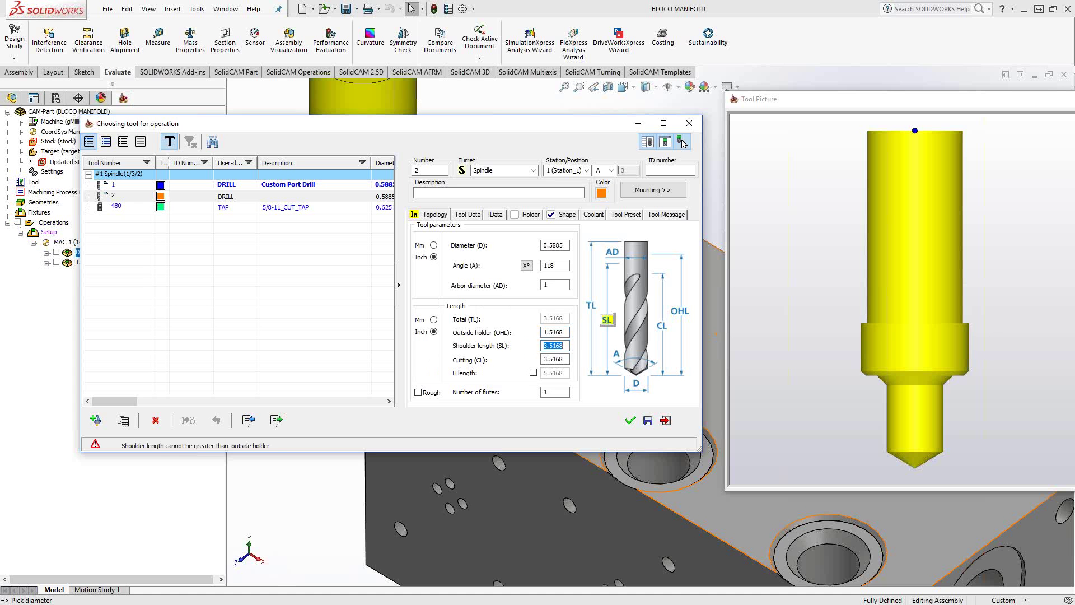
Set tool 2's shoulder length and cutting length both to 1.02, refreshing the tool picture
left_click(683, 144)
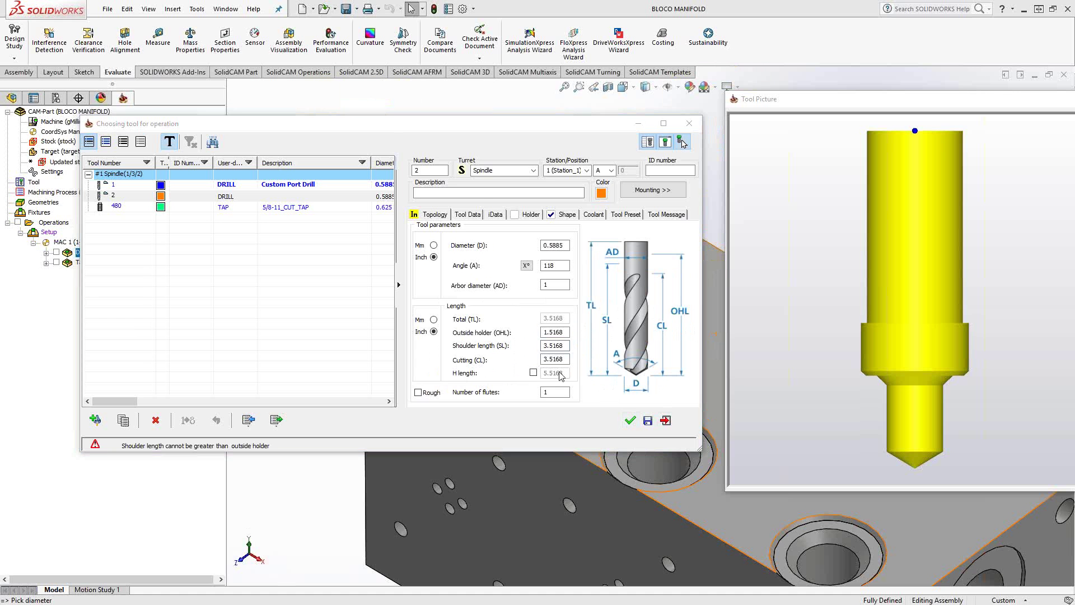
left_click(547, 346)
double_click(547, 347)
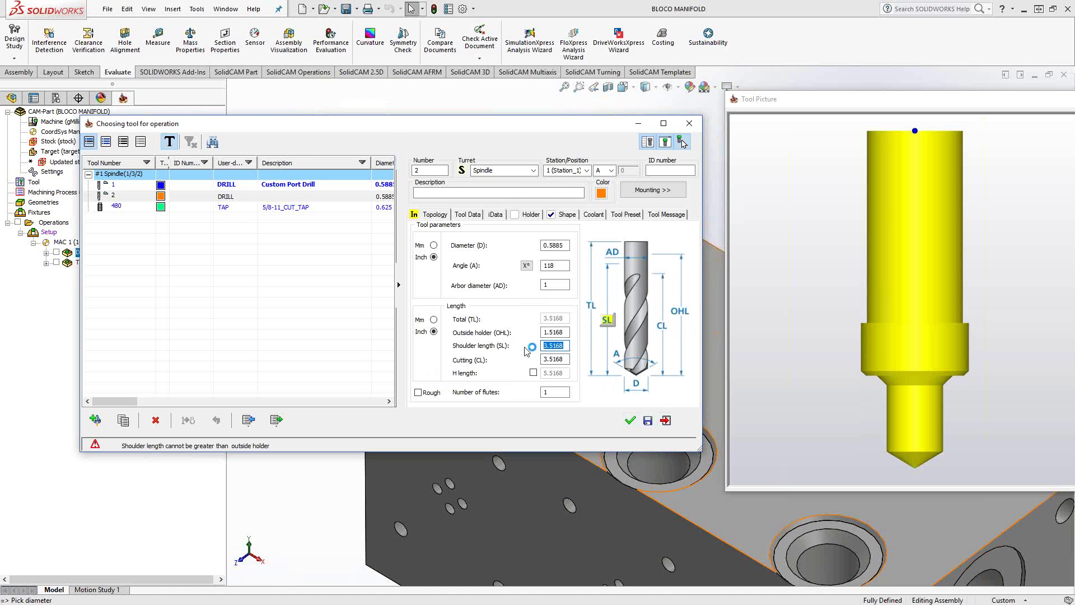
type("1.02")
left_click(567, 360)
double_click(555, 361)
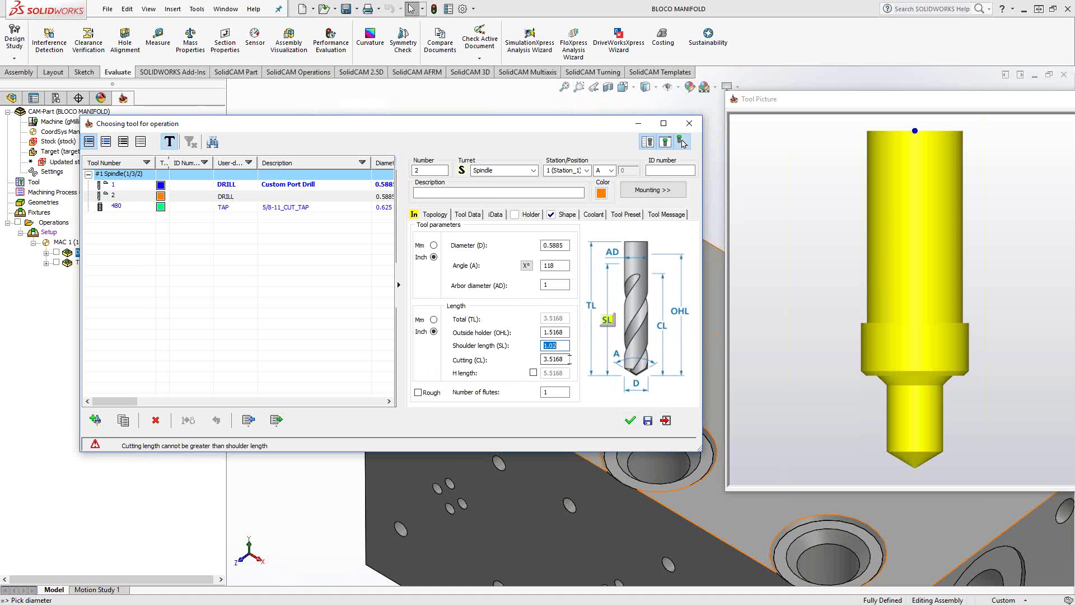
type("1.01")
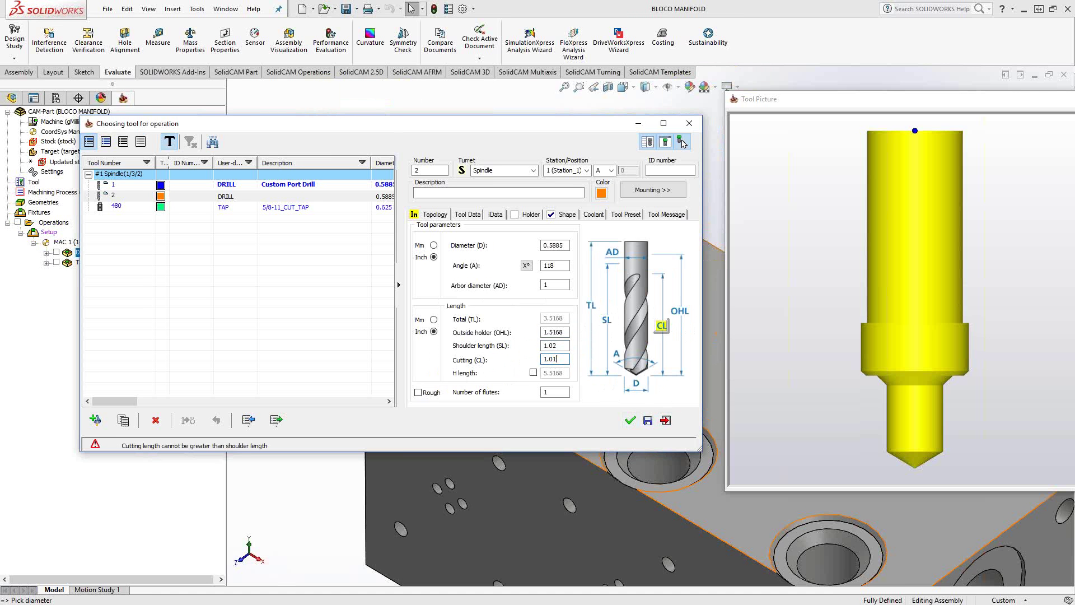
left_click(564, 345)
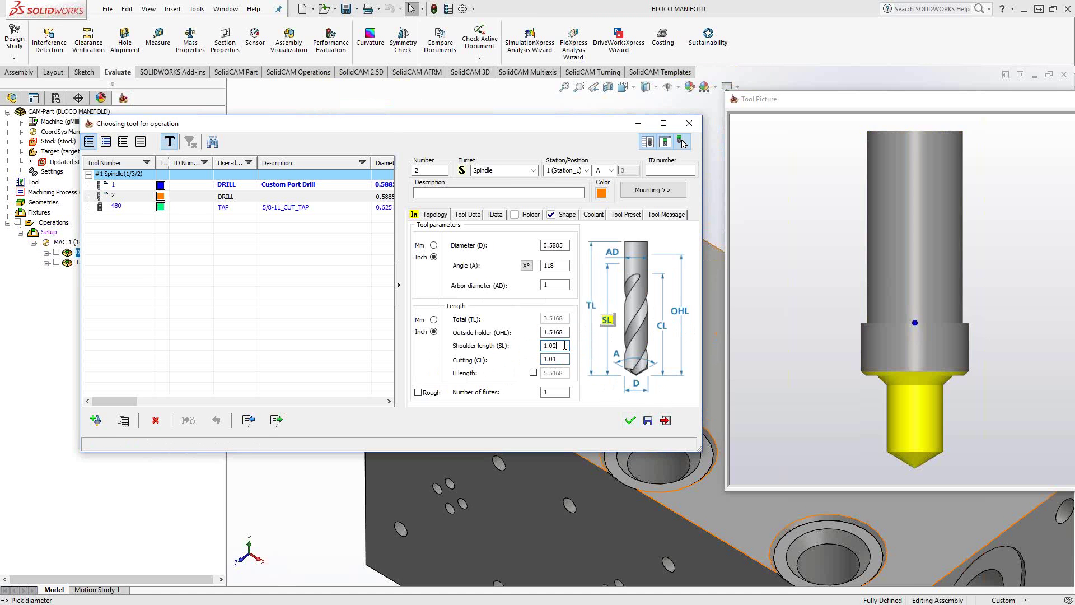
left_click(931, 386)
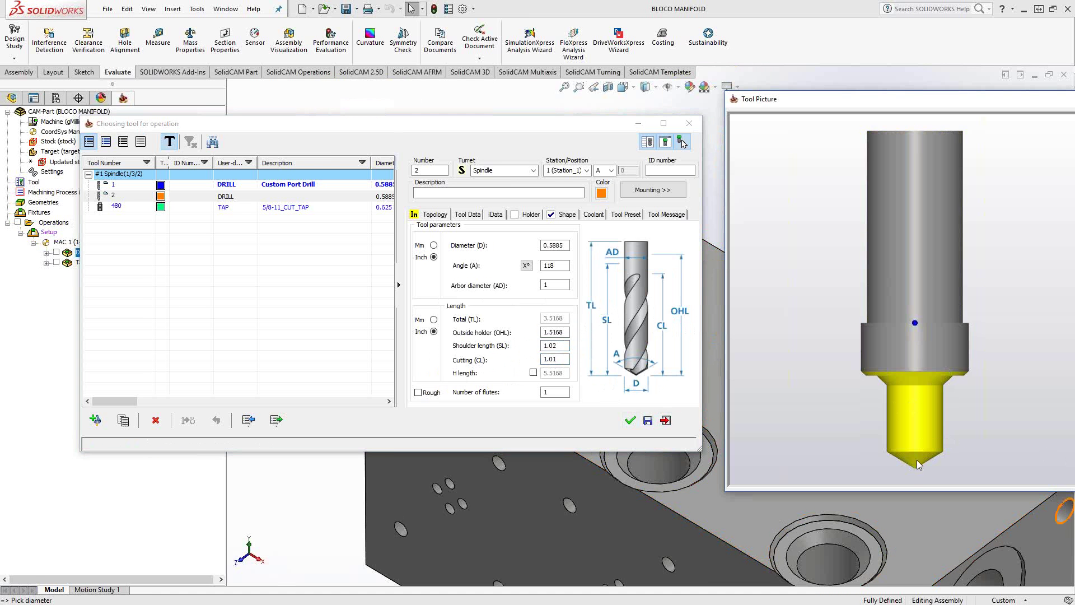
left_click(559, 359)
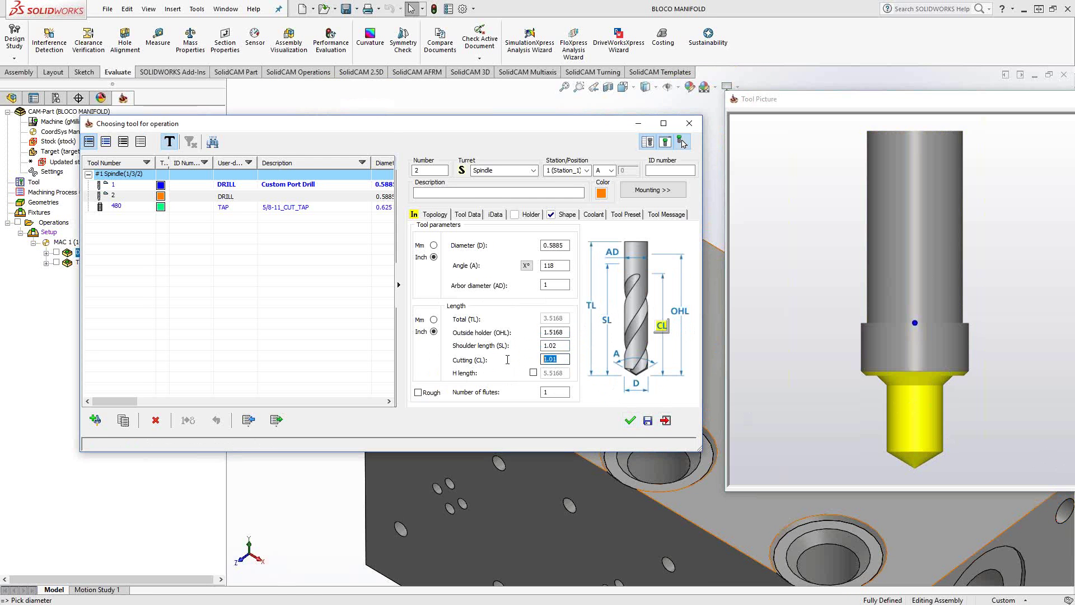
type("1.0")
left_click(1006, 398)
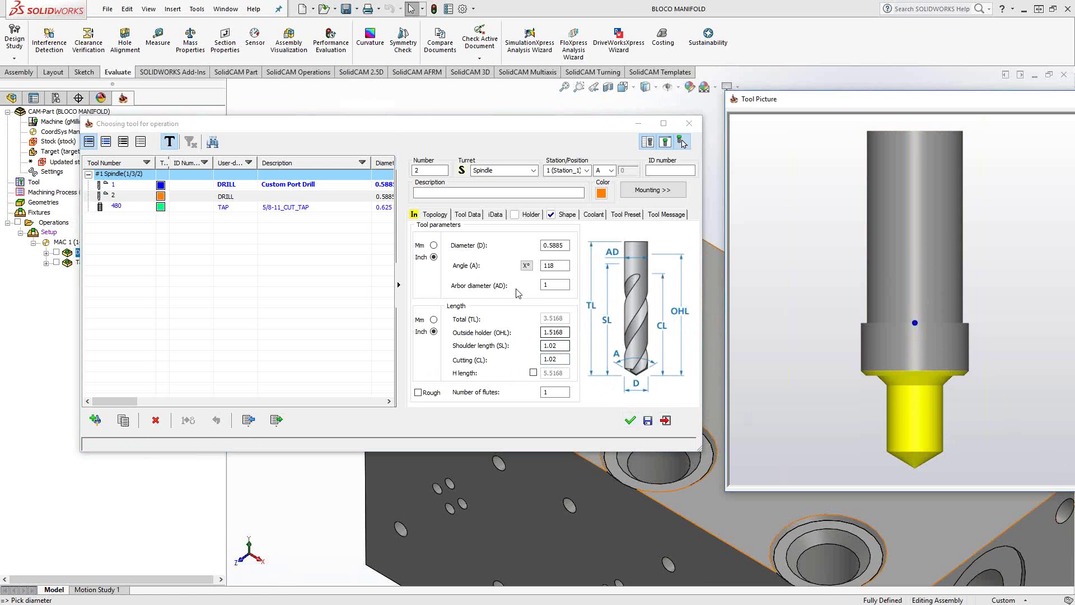
Fit the 3.25" Long holder, accept the tool into Drill Port, and preview it on the part
left_click(526, 216)
left_click(447, 268)
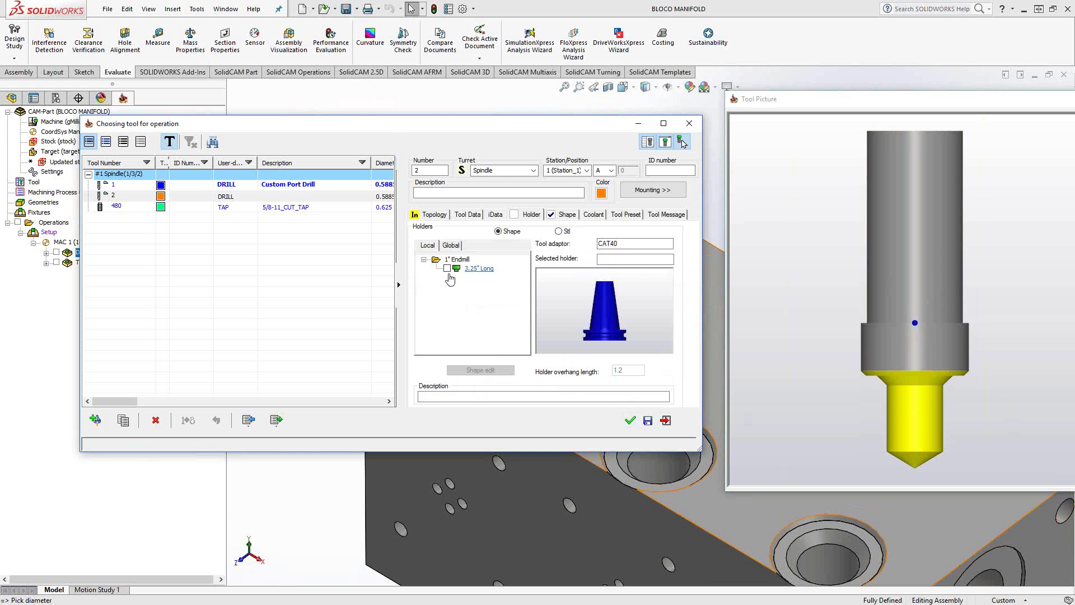
left_click_drag(921, 423, 910, 393)
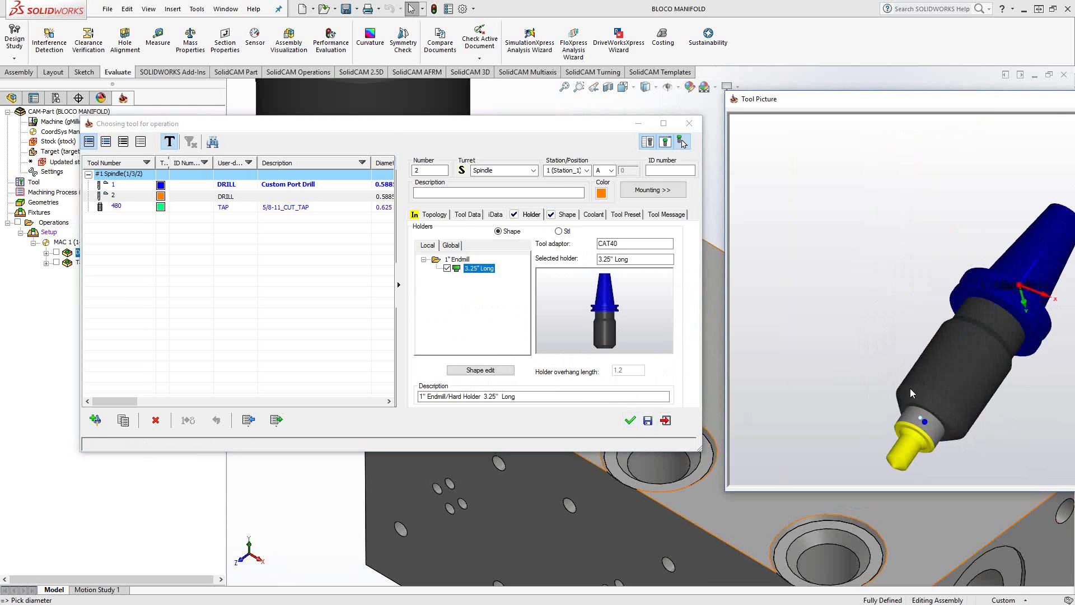
left_click(630, 420)
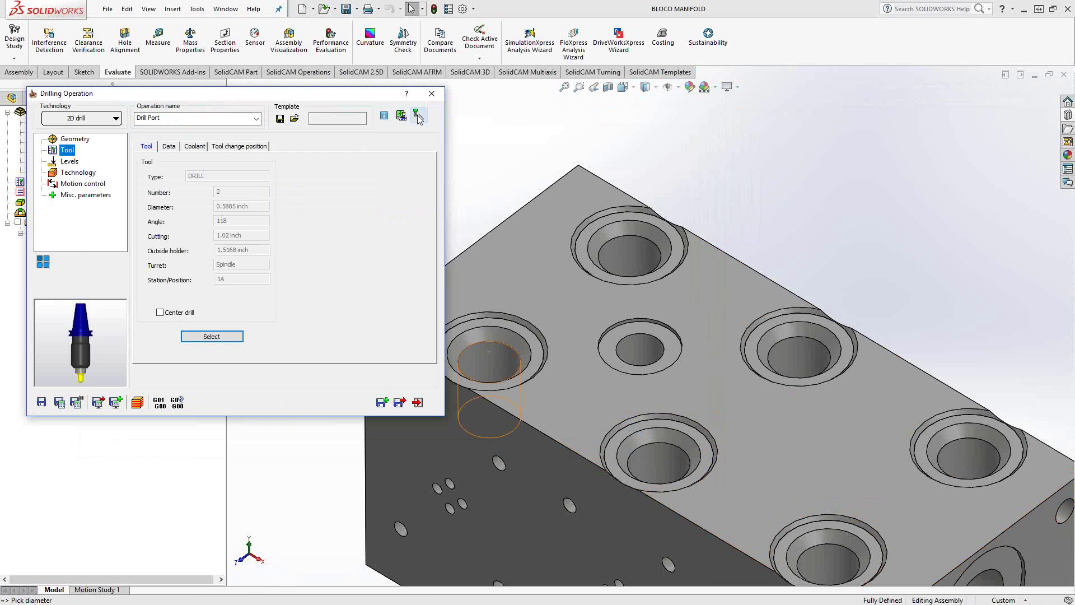
left_click(419, 116)
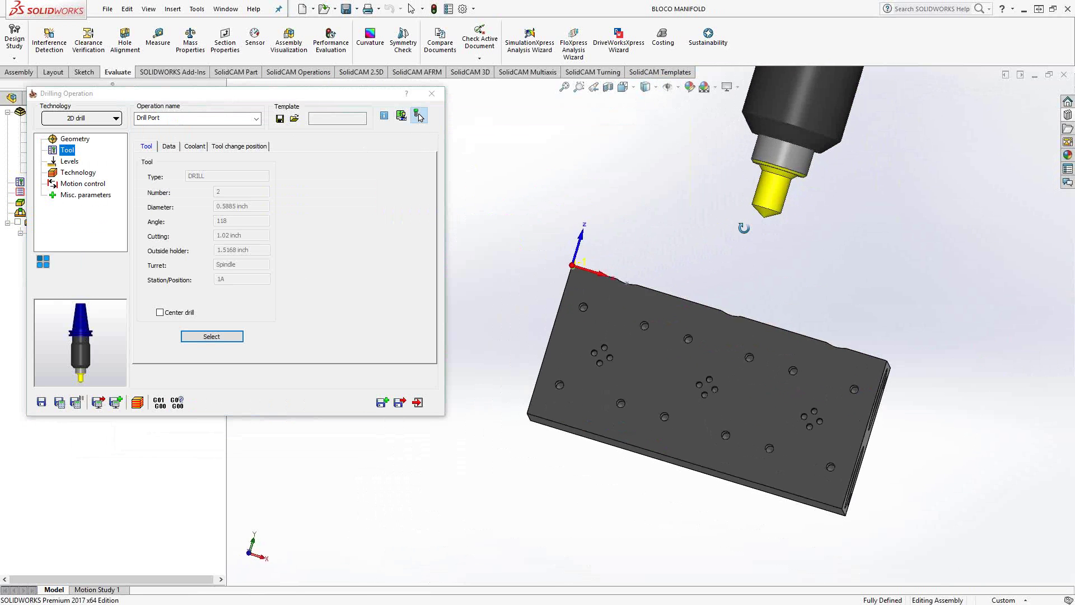
Take the upper level from the block's top face, then save and calculate the drilling toolpath
left_click(65, 160)
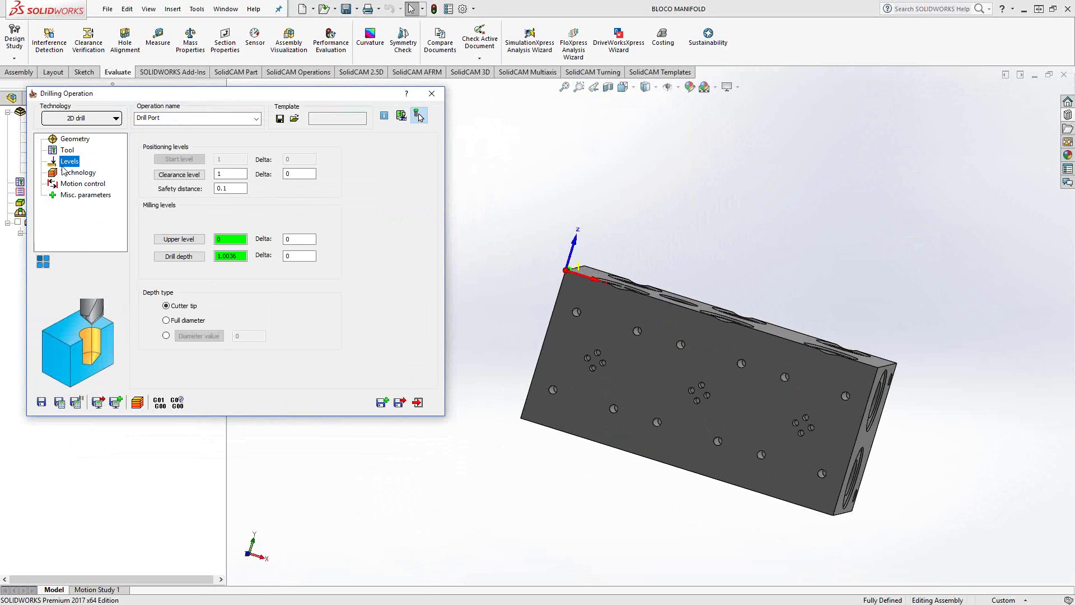
left_click(419, 116)
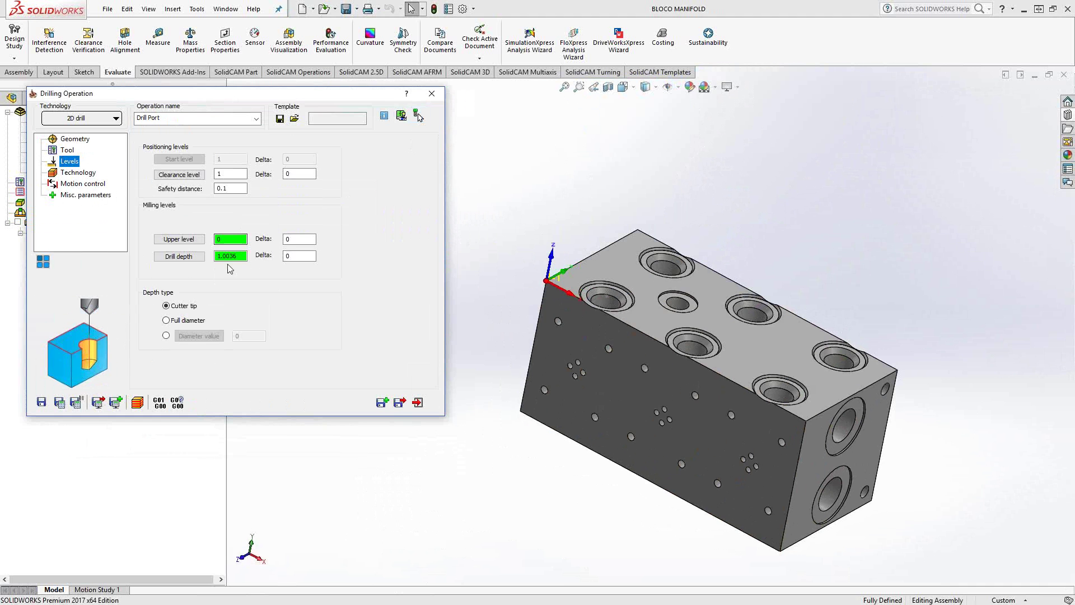
left_click(179, 239)
left_click(620, 268)
middle_click_drag(621, 315, 610, 422)
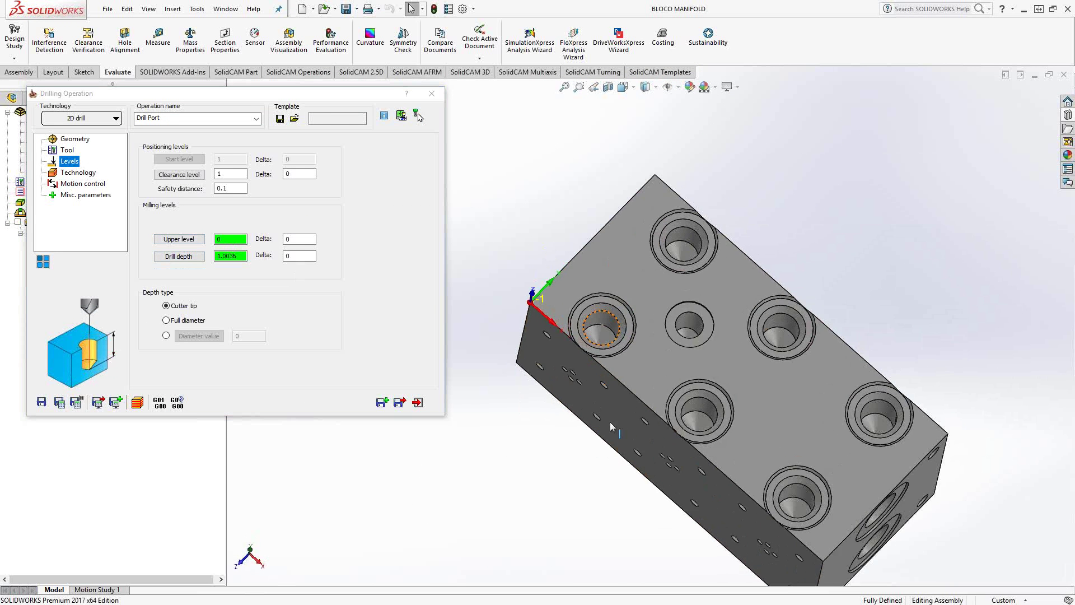
scroll(601, 318, "up", 5)
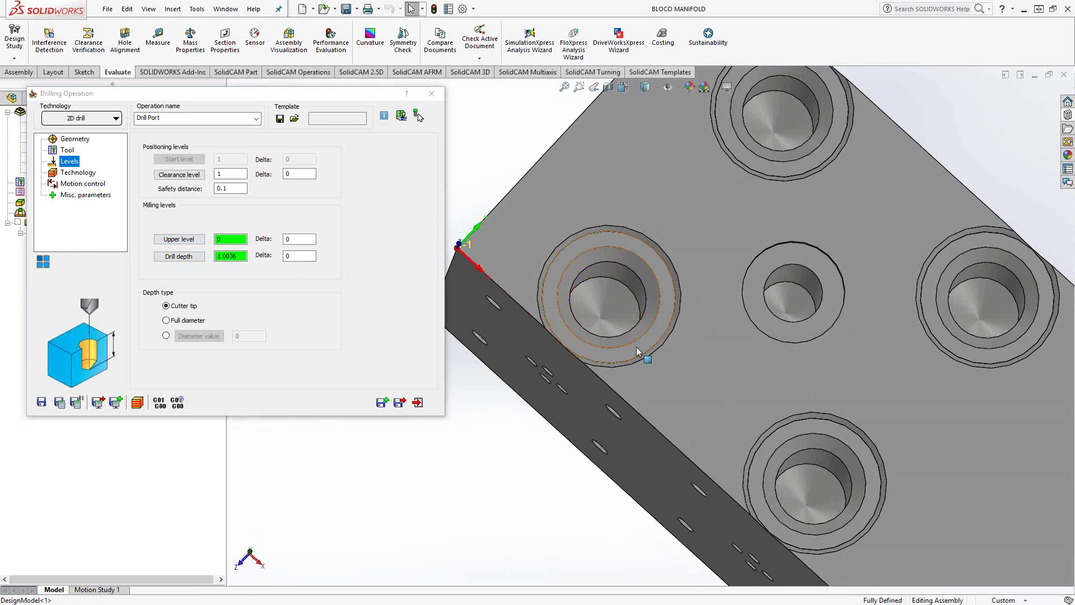
middle_click_drag(643, 355, 629, 231)
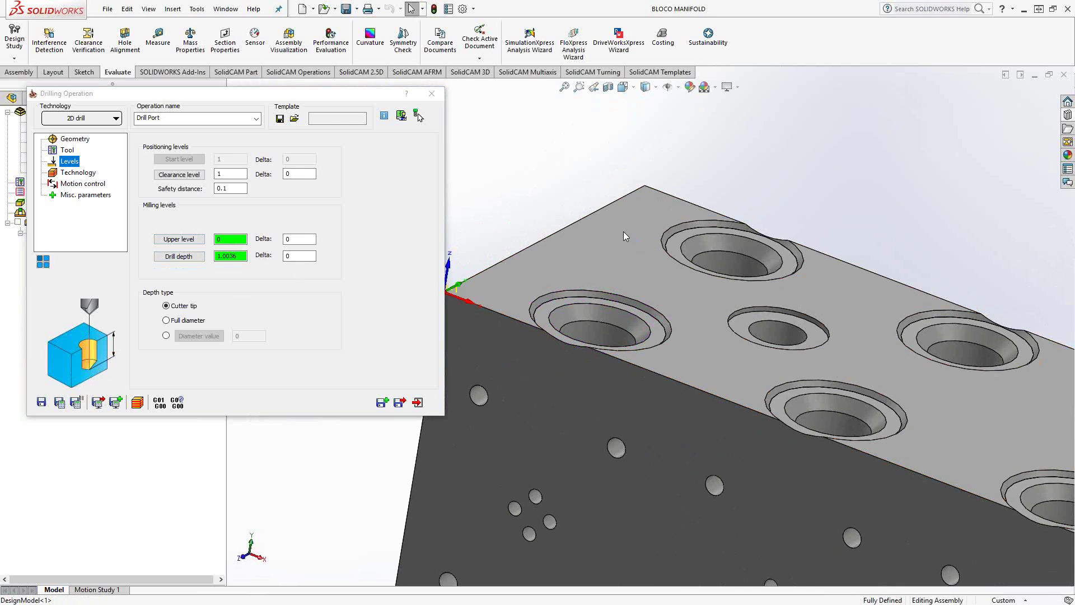
left_click(72, 174)
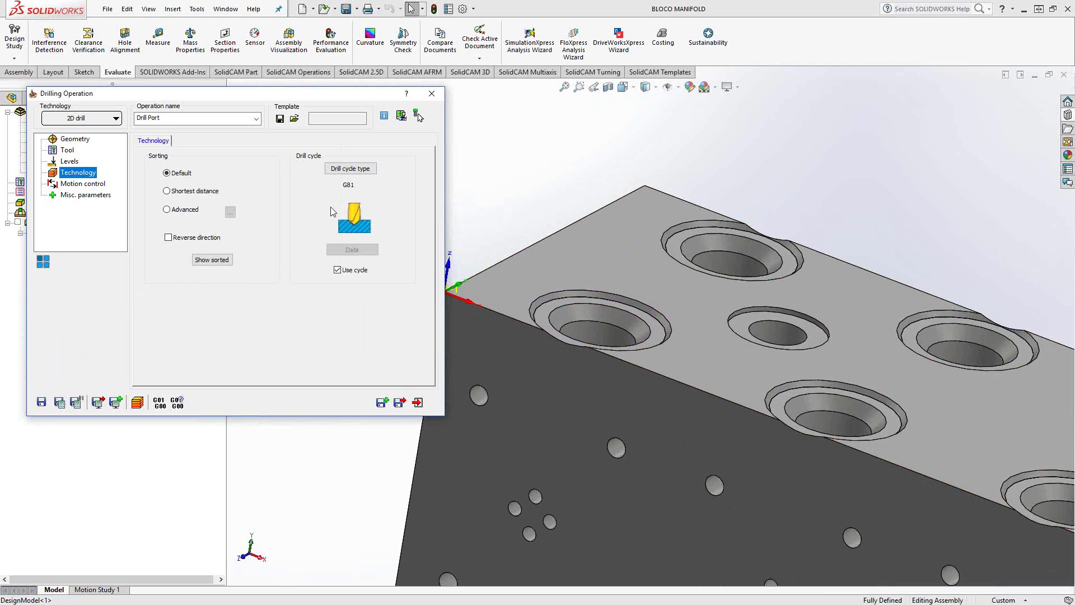
left_click(59, 403)
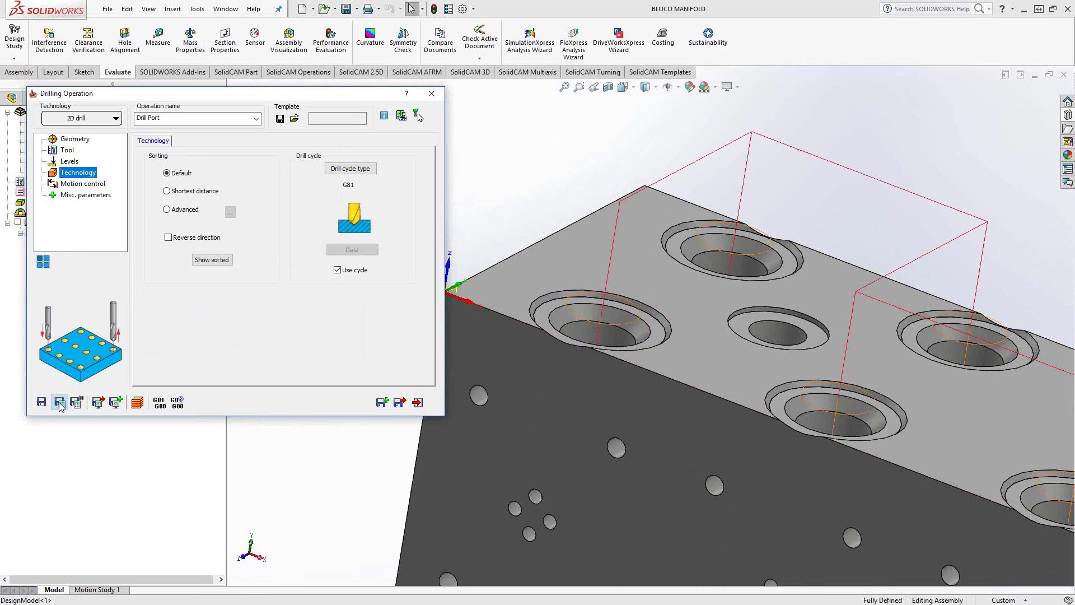
Run the Drill Port simulation in SolidVerify at slow speed, then exit it
left_click(137, 402)
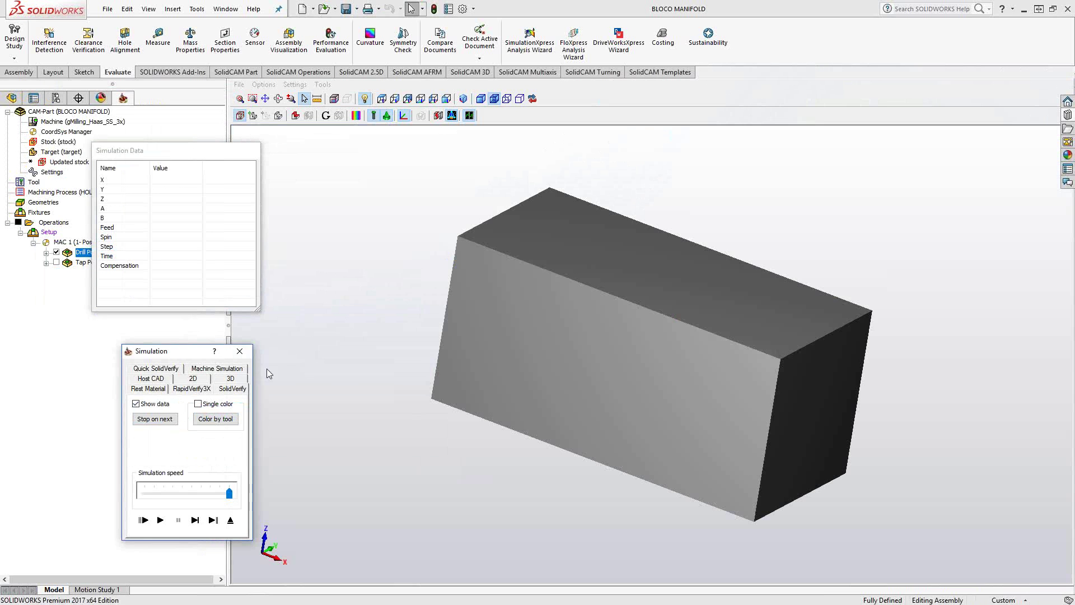
left_click_drag(229, 498, 145, 494)
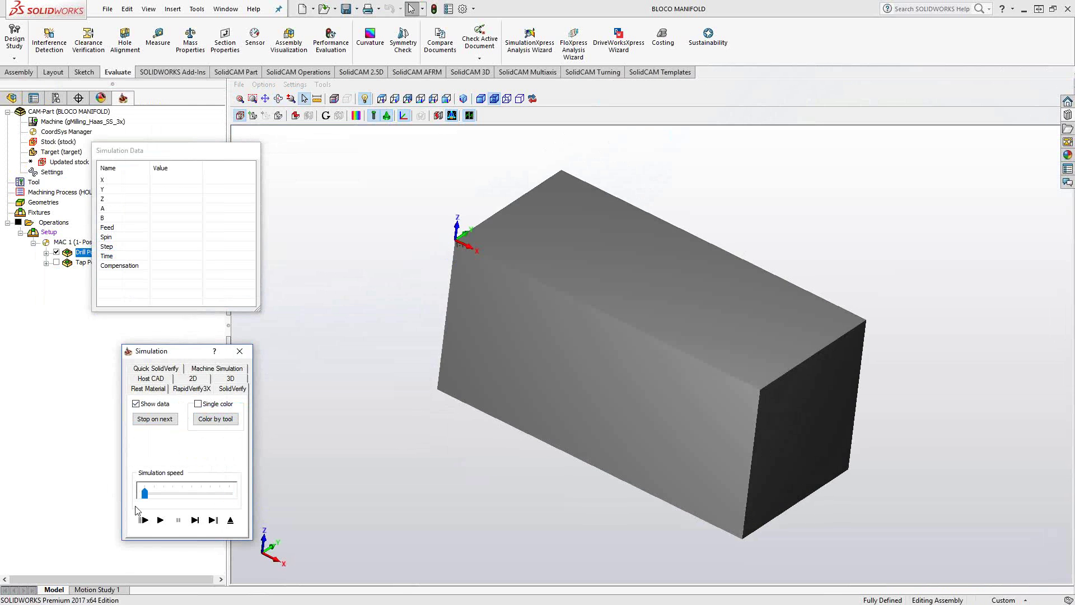
left_click(160, 520)
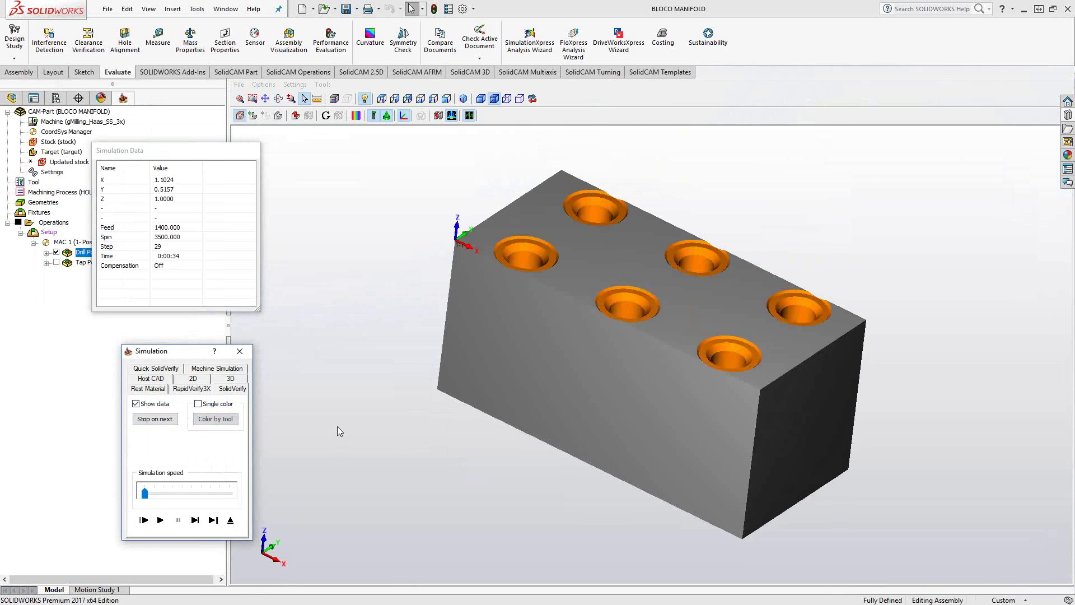
mouse_move(526, 276)
middle_mouse_down()
mouse_move(509, 297)
mouse_move(523, 302)
mouse_move(521, 290)
middle_mouse_up()
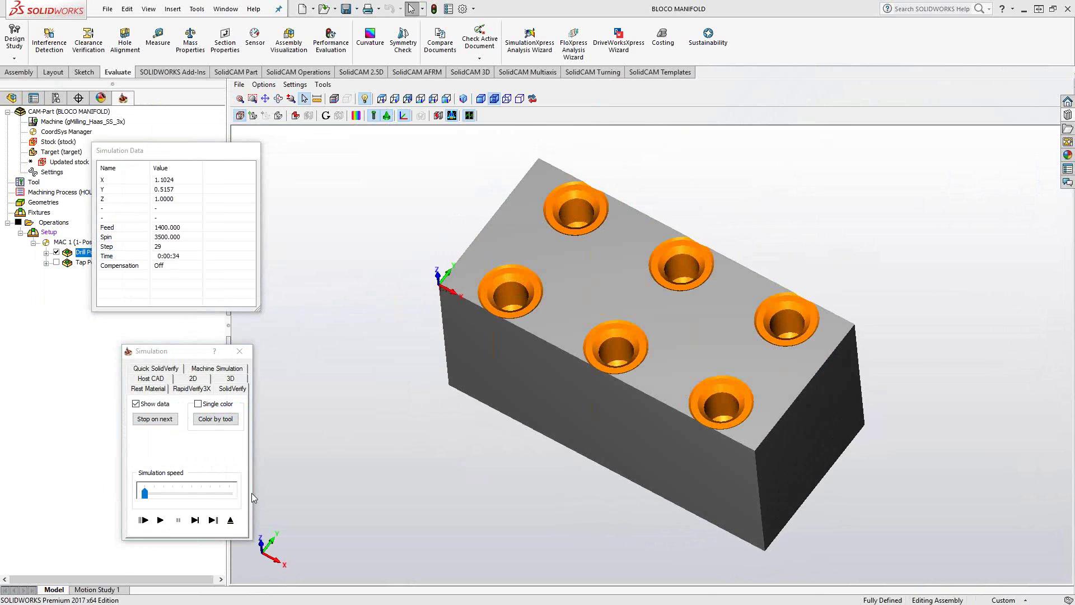
left_click(230, 519)
Close the Drill Port operation and switch the shown toolpath from Drill Port to Tap Port Holes
left_click(417, 402)
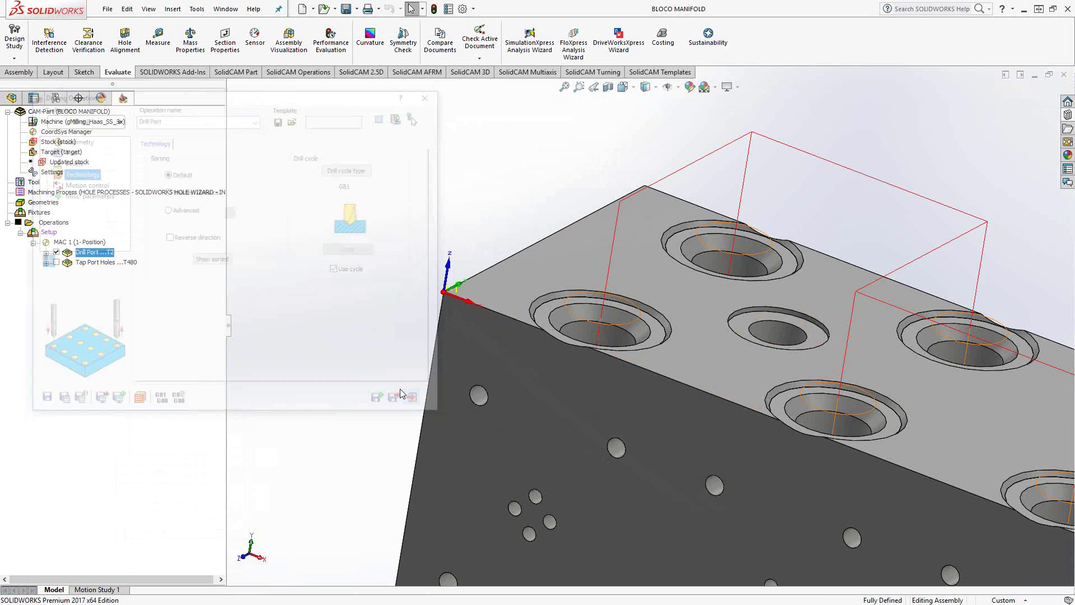
left_click(56, 251)
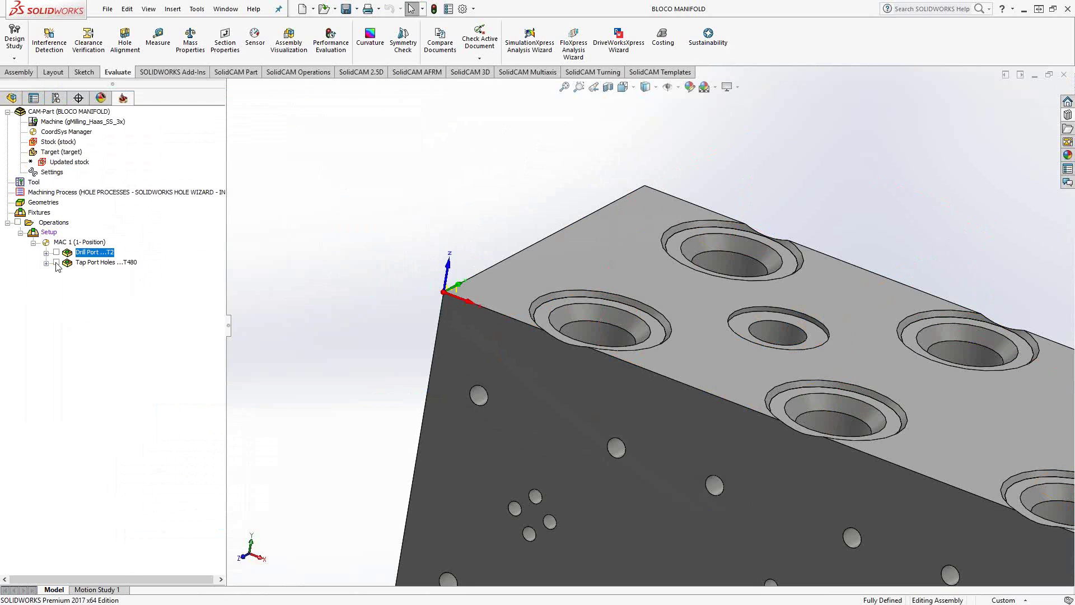
left_click(56, 262)
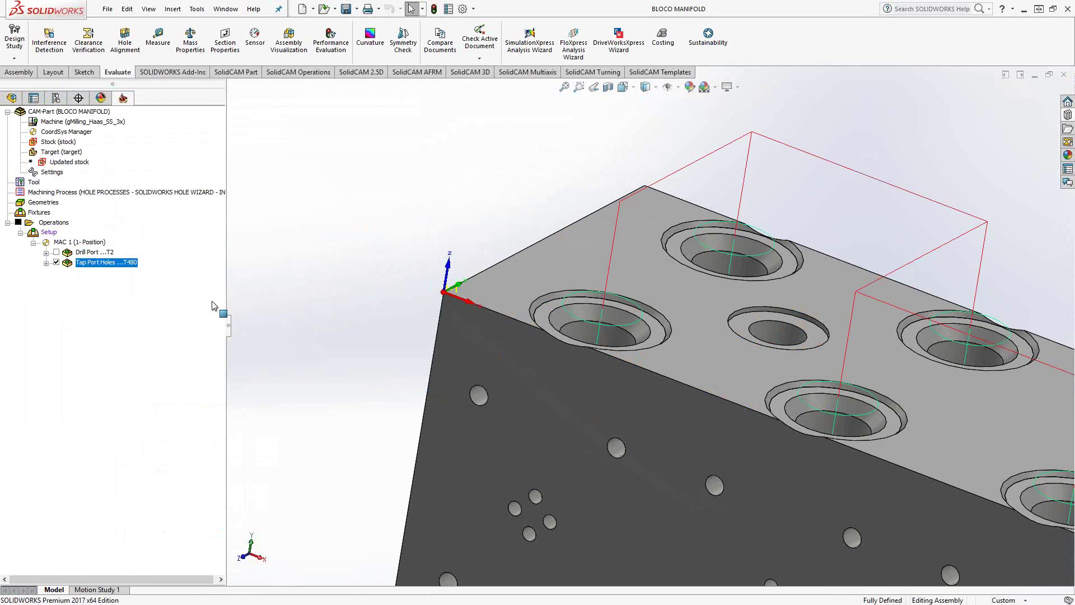
middle_click_drag(560, 309, 561, 318)
Simulate Tap Port Holes in SolidVerify solid mode, play it through, and exit
right_click(96, 264)
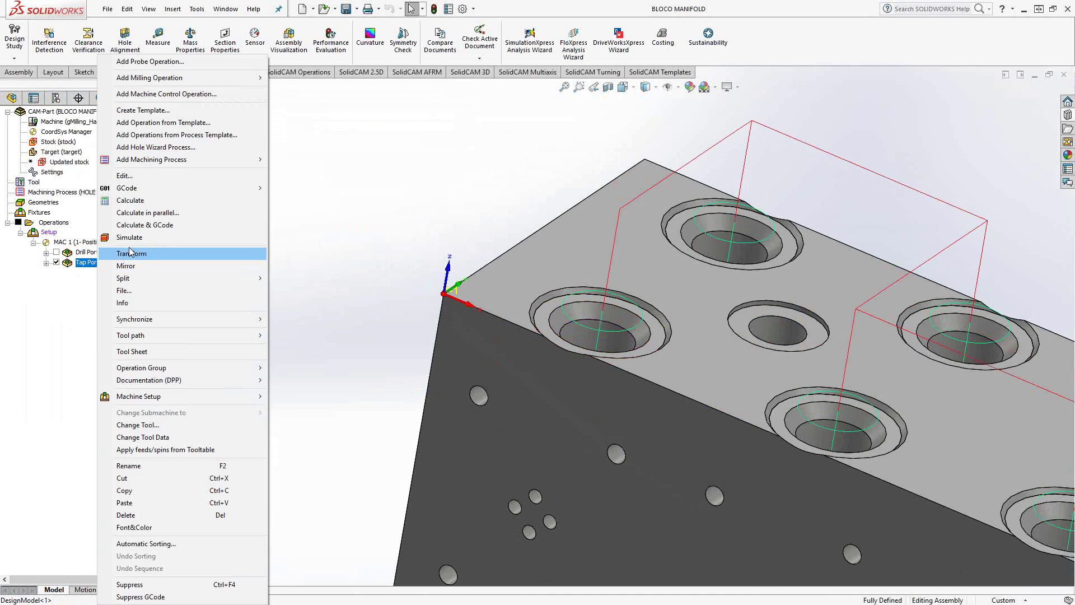
left_click(147, 263)
left_click(232, 368)
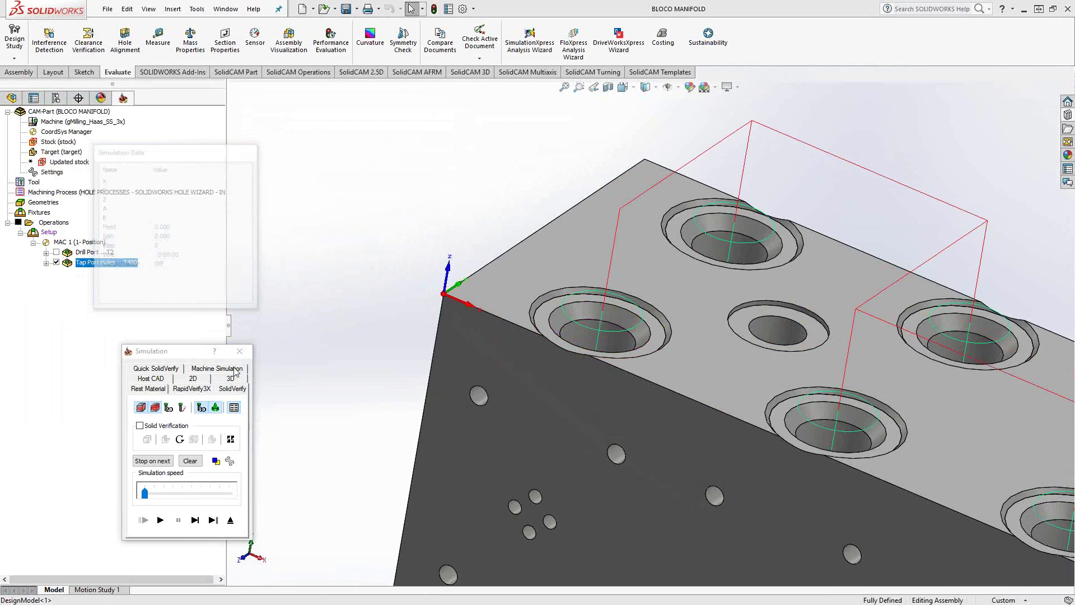
left_click(160, 520)
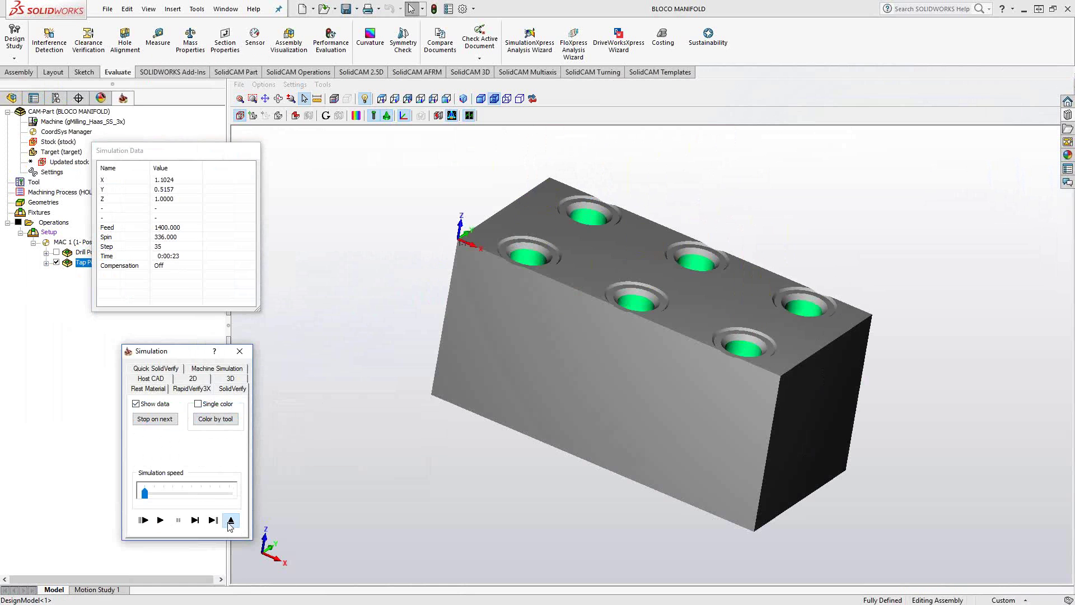
left_click(230, 520)
left_click(56, 262)
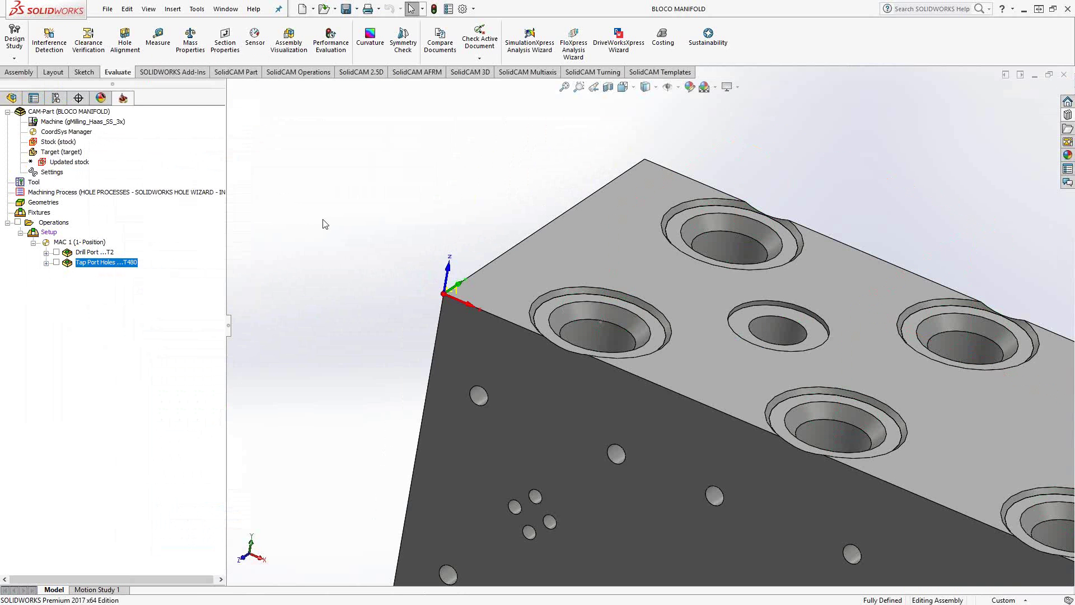